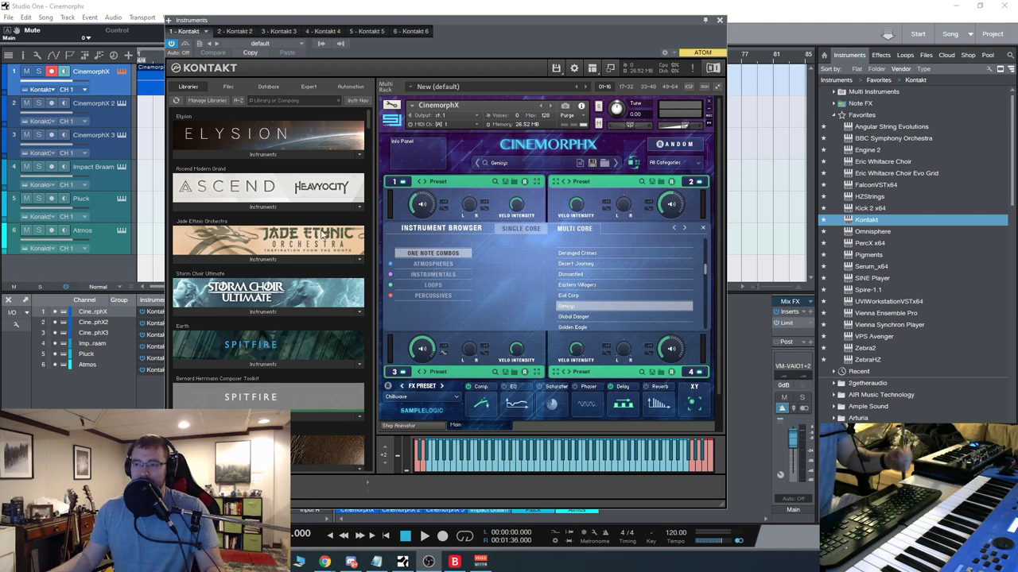
- List the single-core presets in the CinemorphX instrument browser and close the instrument window
left_click_drag(507, 21, 495, 20)
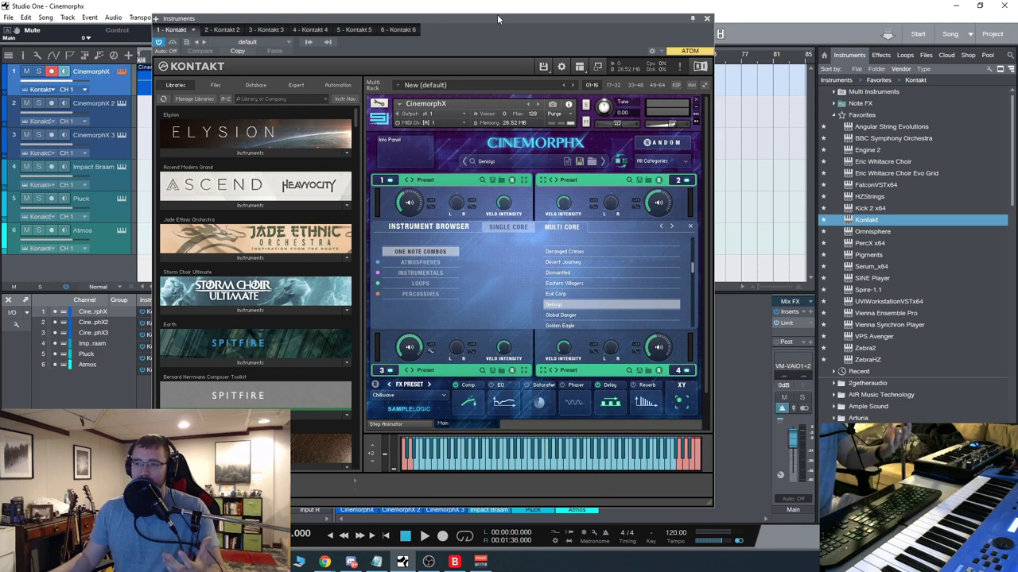
left_click_drag(492, 18, 479, 20)
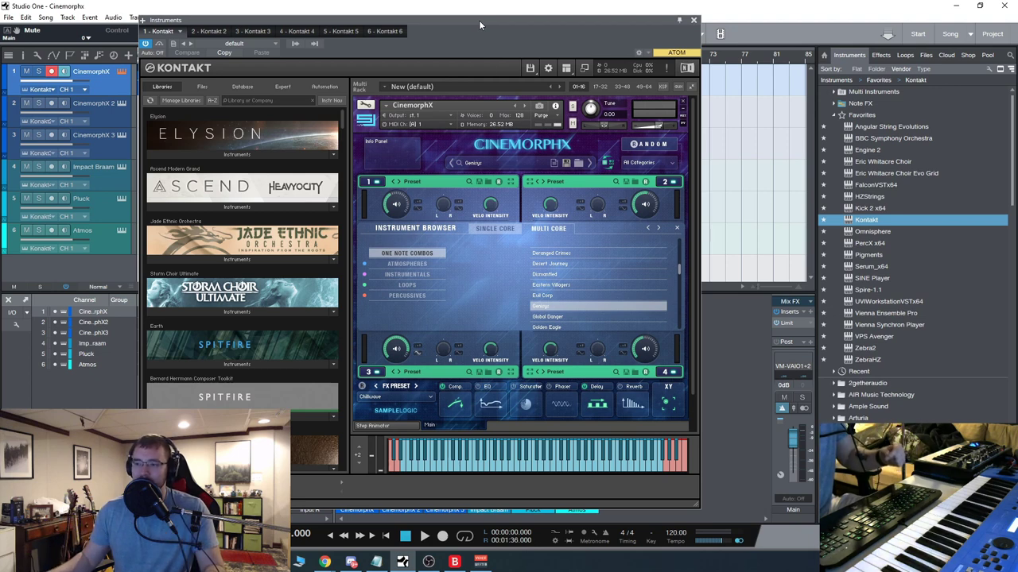
left_click(499, 230)
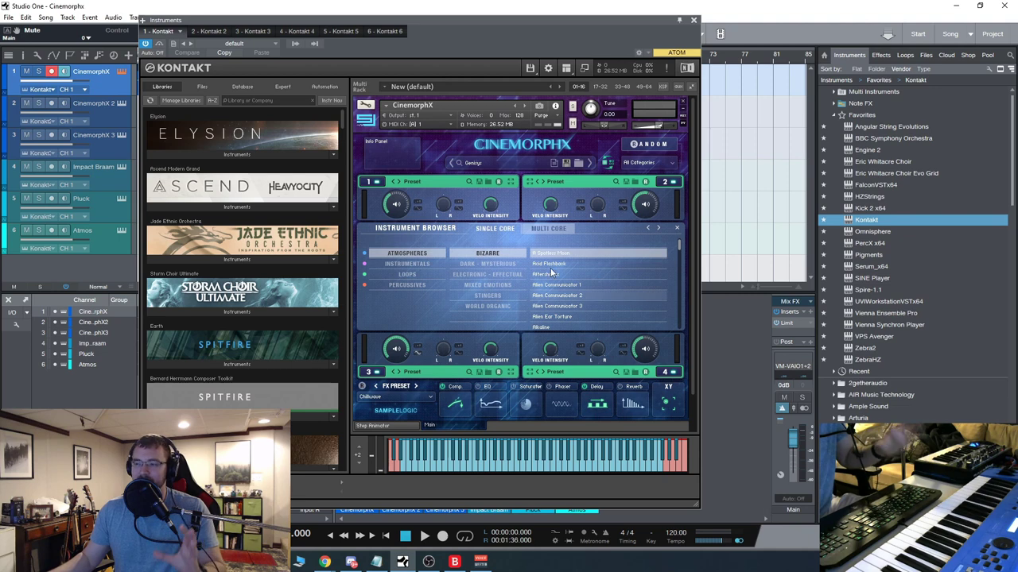
left_click(693, 20)
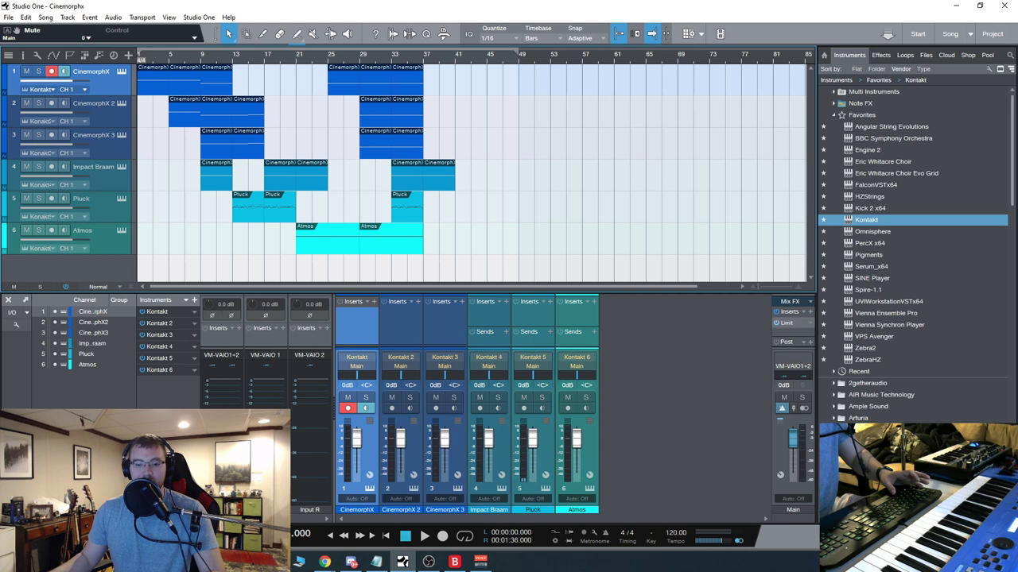
- Play the whole arrangement from the start, stop it past the last clips and return the timeline to the beginning
key("space")
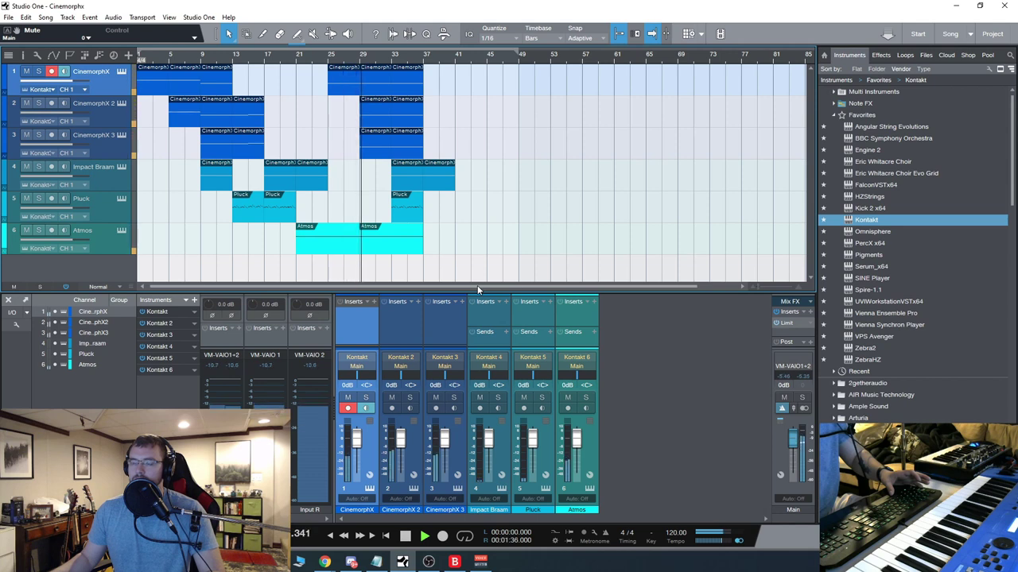
left_click_drag(478, 290, 494, 289)
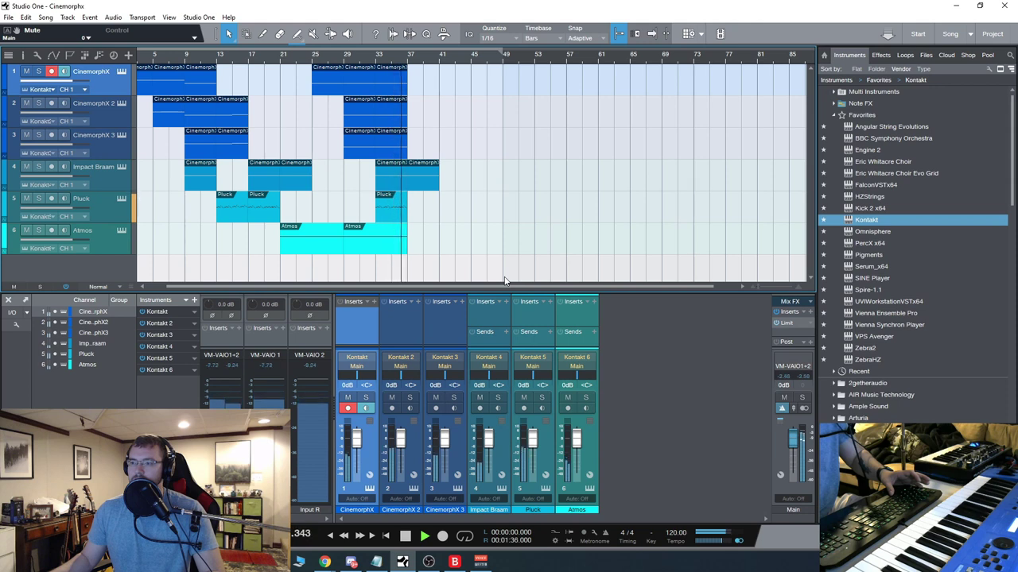
left_click(405, 536)
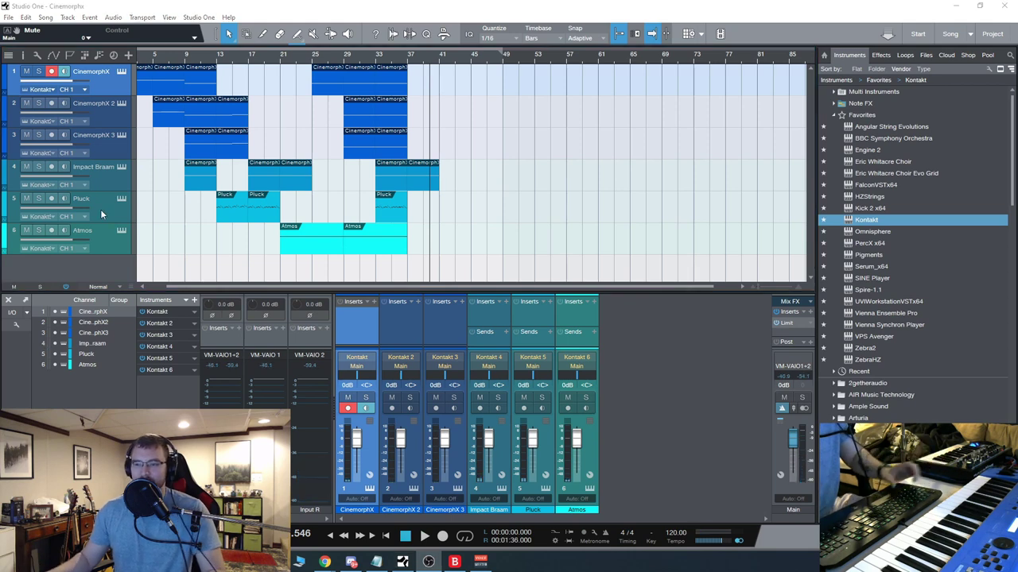
left_click_drag(255, 288, 215, 284)
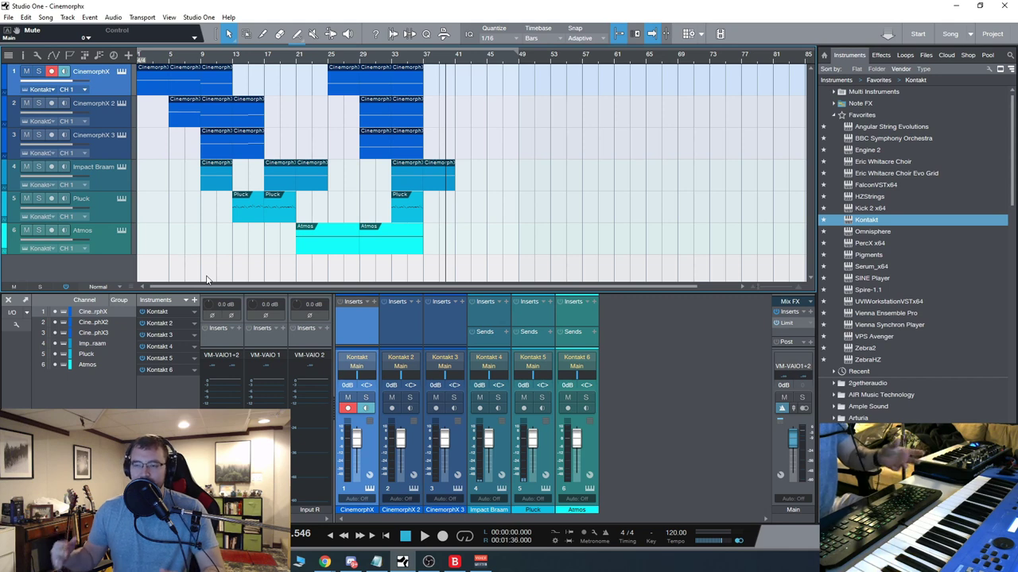
- Open the first CinemorphX track's instrument and close its instrument browser to show the four cores
left_click(122, 72)
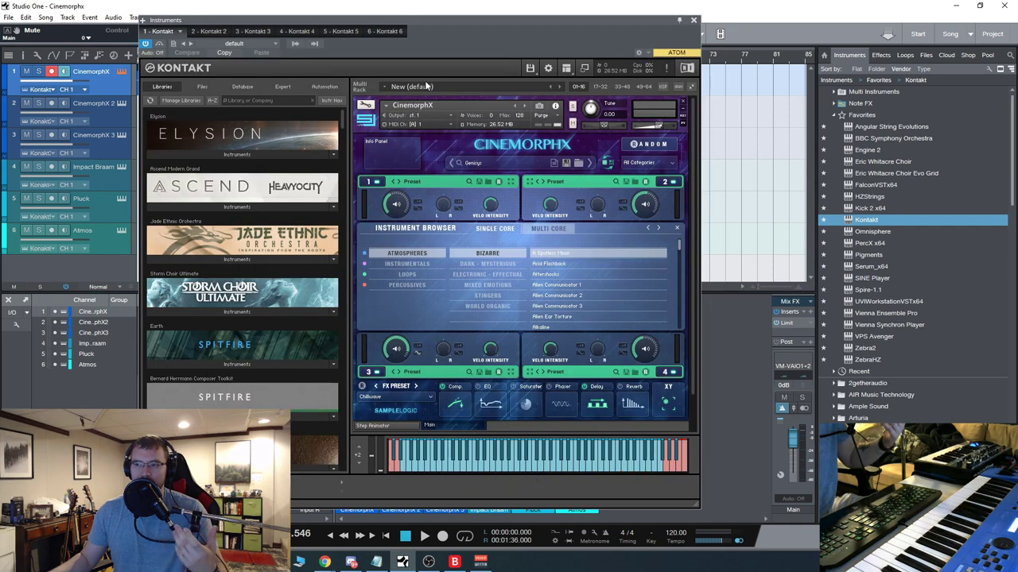
left_click_drag(594, 23, 583, 11)
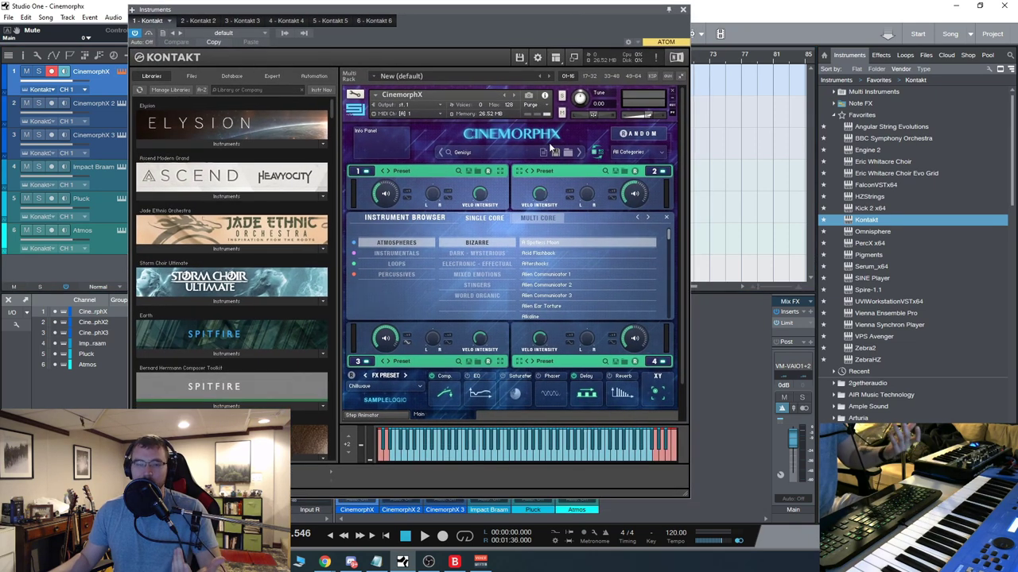
left_click_drag(452, 19, 462, 9)
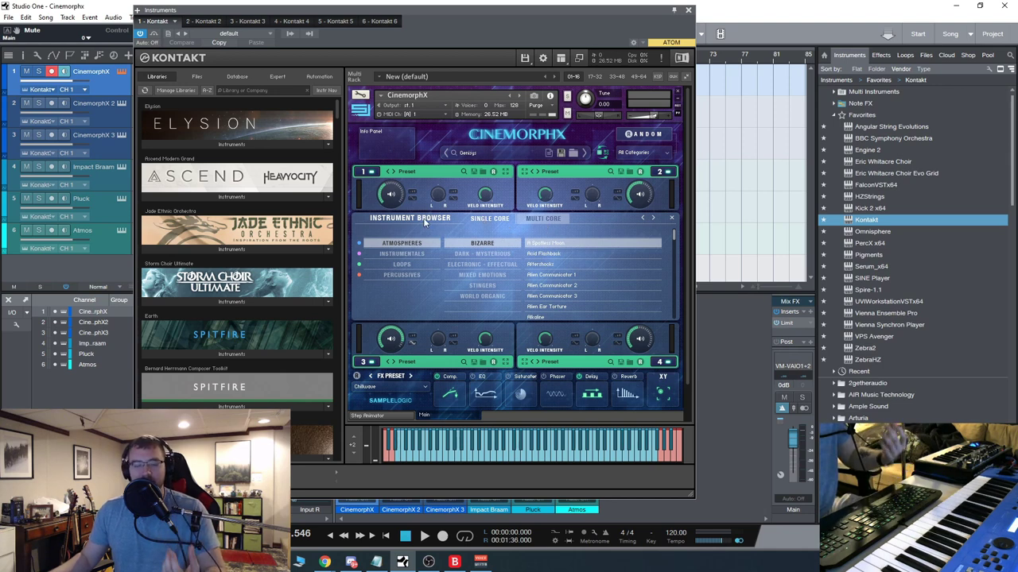
left_click(672, 219)
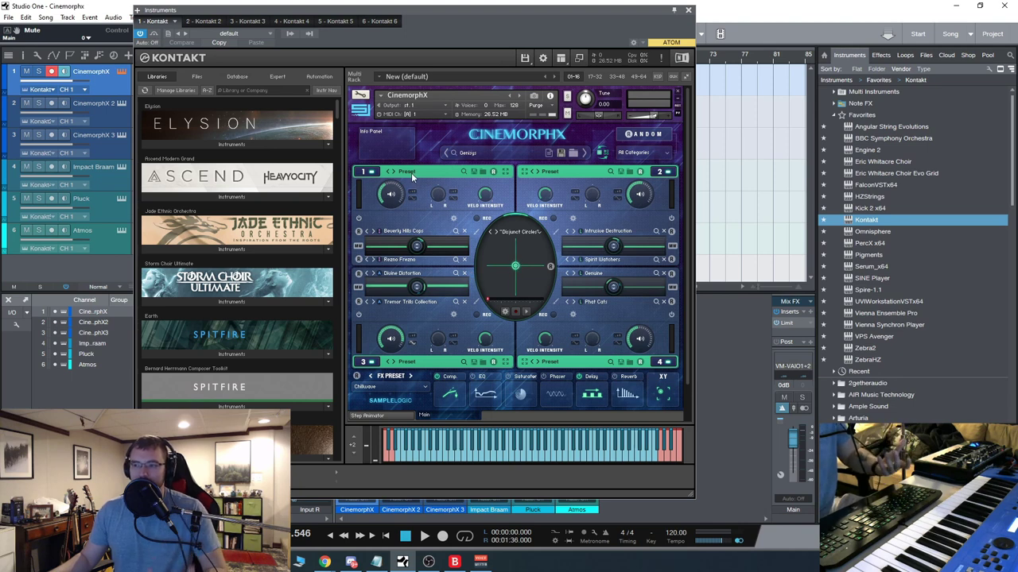
- Switch core 1 off and on again, and move the XY morph point around its pad, leaving it near the centre
left_click(372, 172)
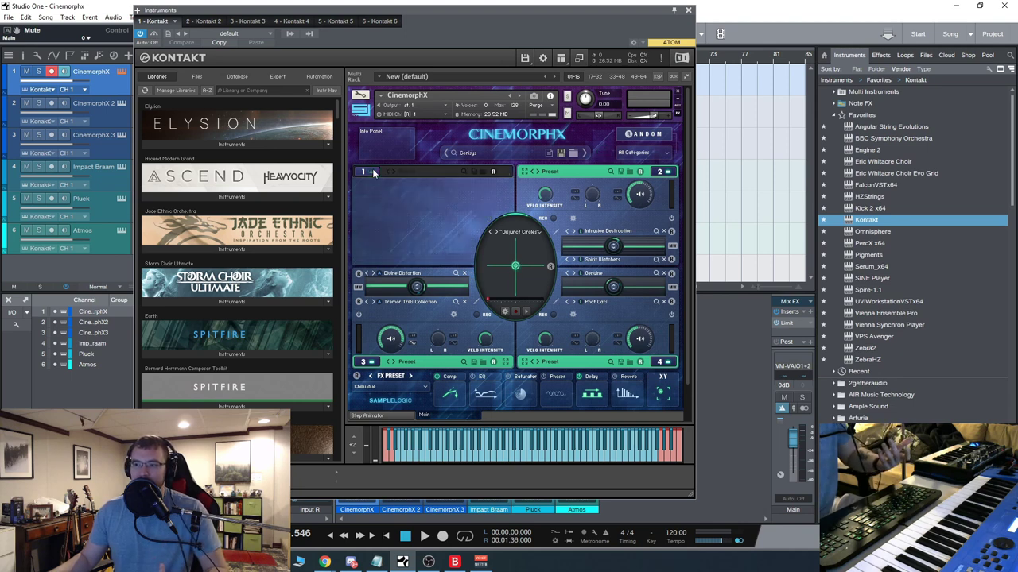
left_click(371, 172)
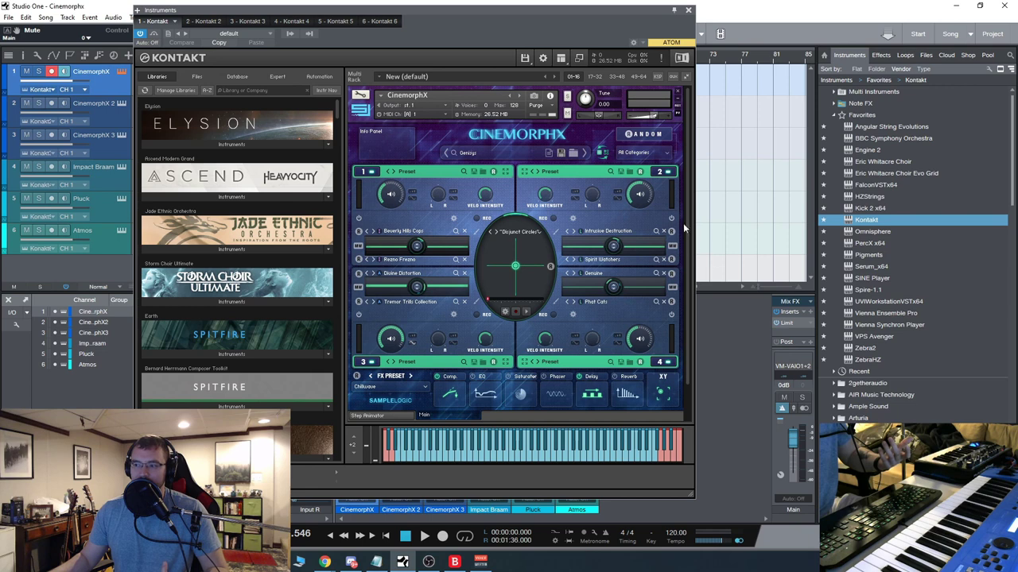
scroll(687, 217, "down", 1)
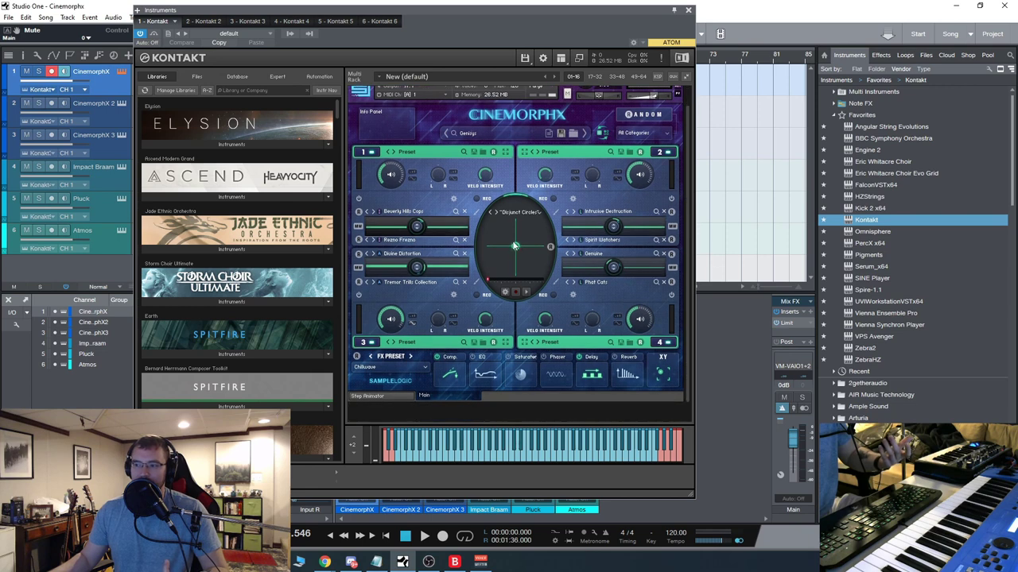
mouse_move(514, 247)
left_mouse_down()
mouse_move(556, 243)
mouse_move(490, 246)
mouse_move(514, 253)
left_mouse_up()
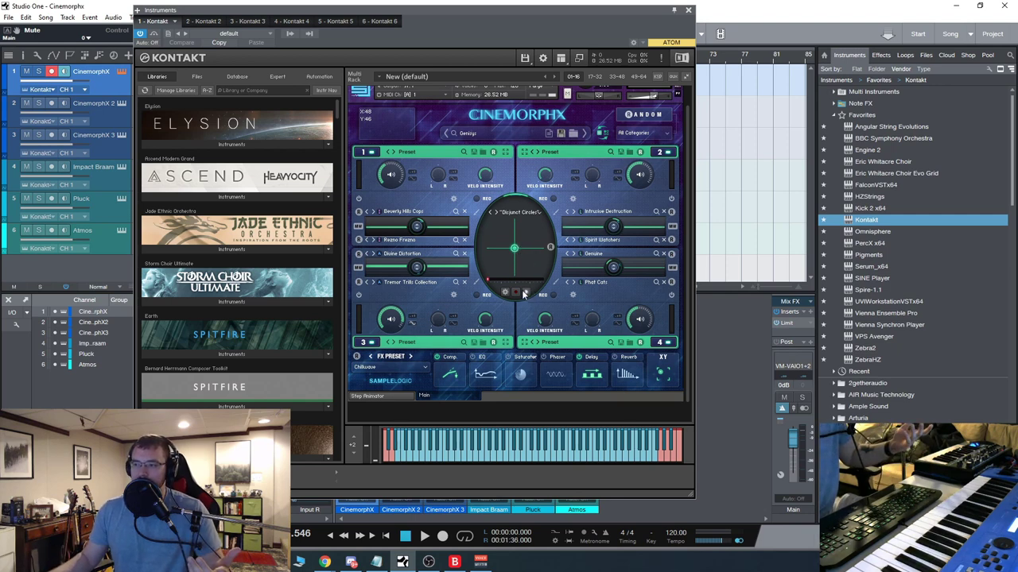
left_click_drag(517, 253, 523, 228)
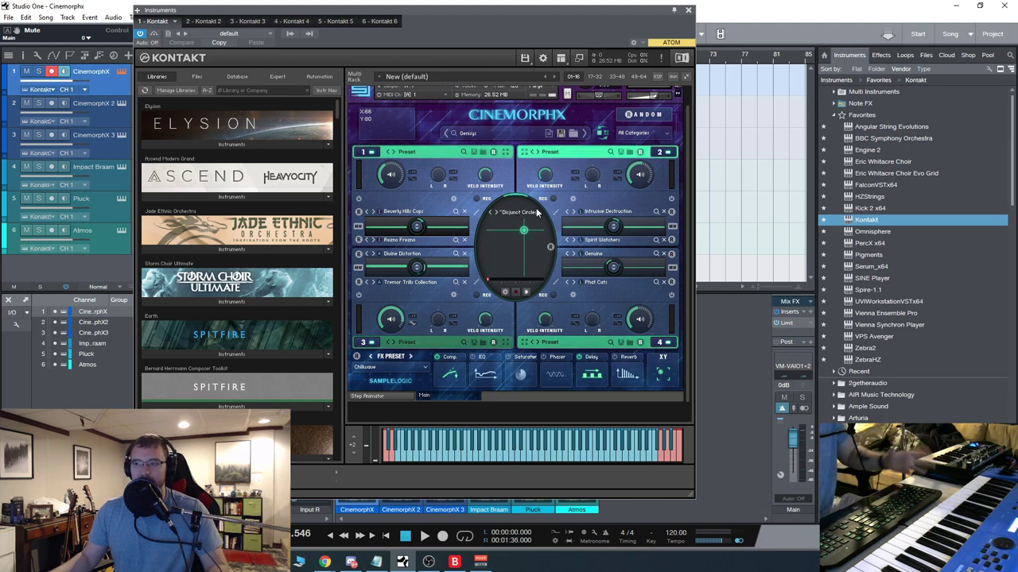
left_click_drag(520, 237, 514, 242)
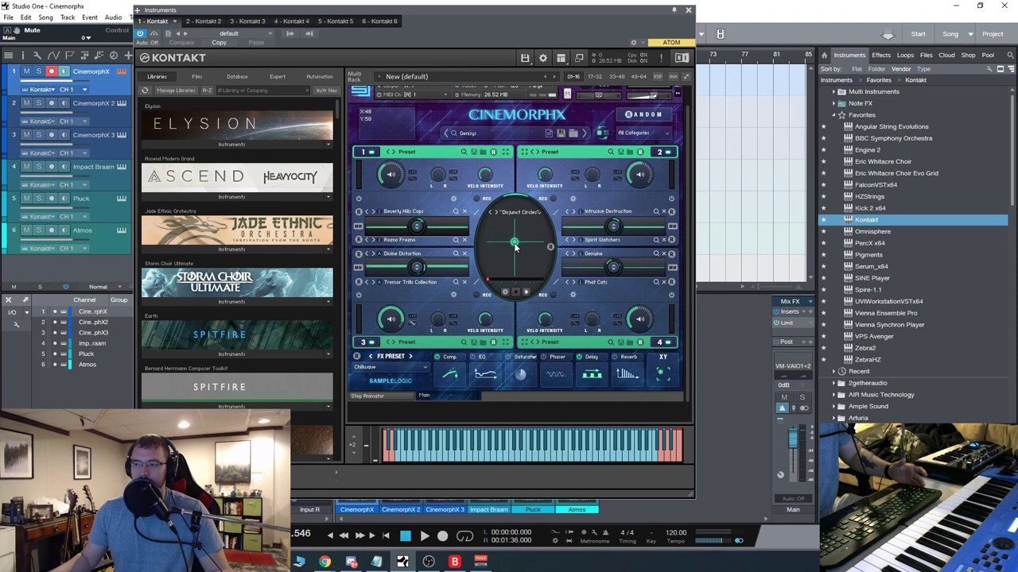
- View core 1's soundcore browser, close it, and list the Instrumentals presets in the instrument browser
left_click(407, 152)
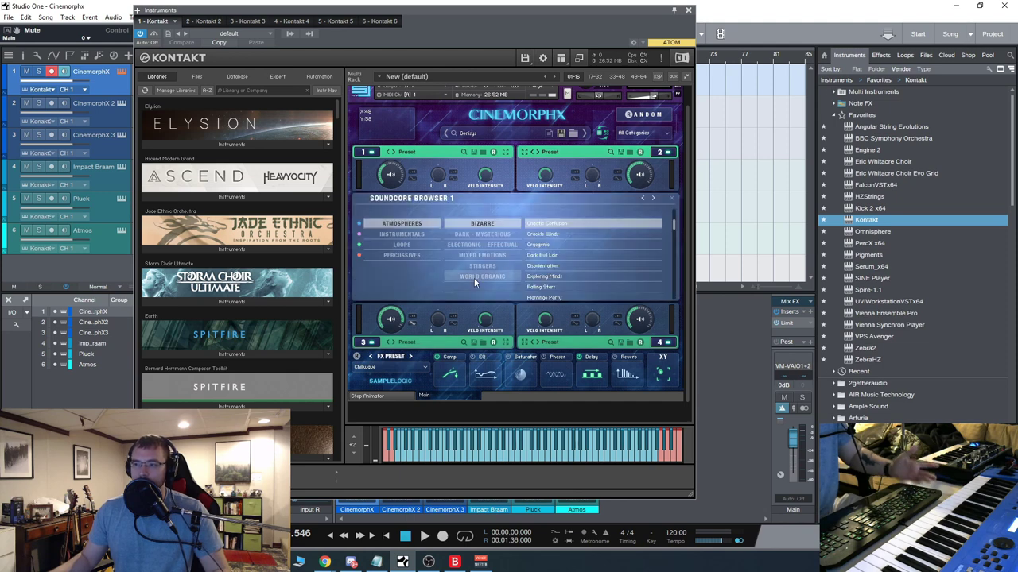
scroll(612, 222, "down", 1)
left_click(672, 197)
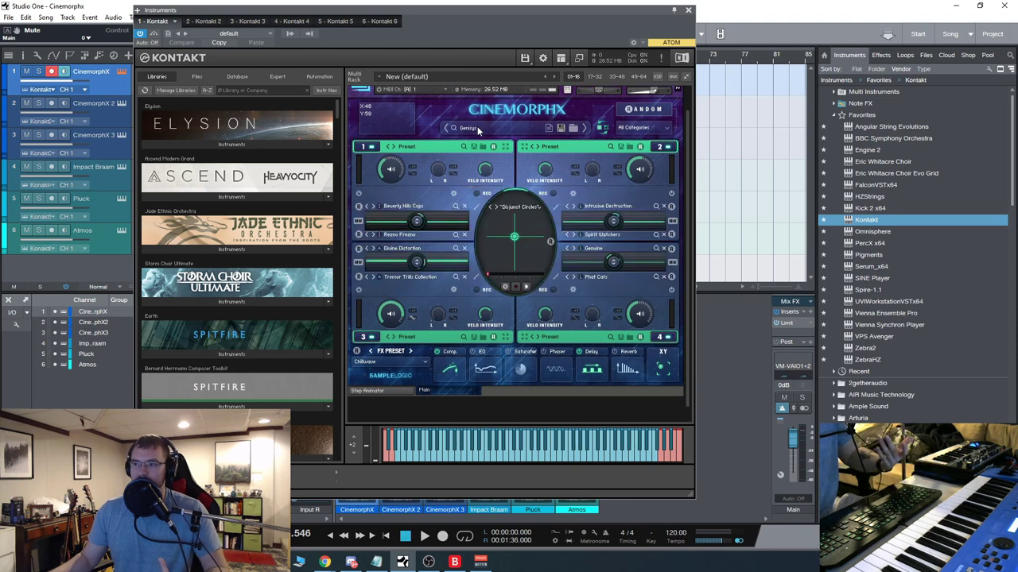
left_click(477, 126)
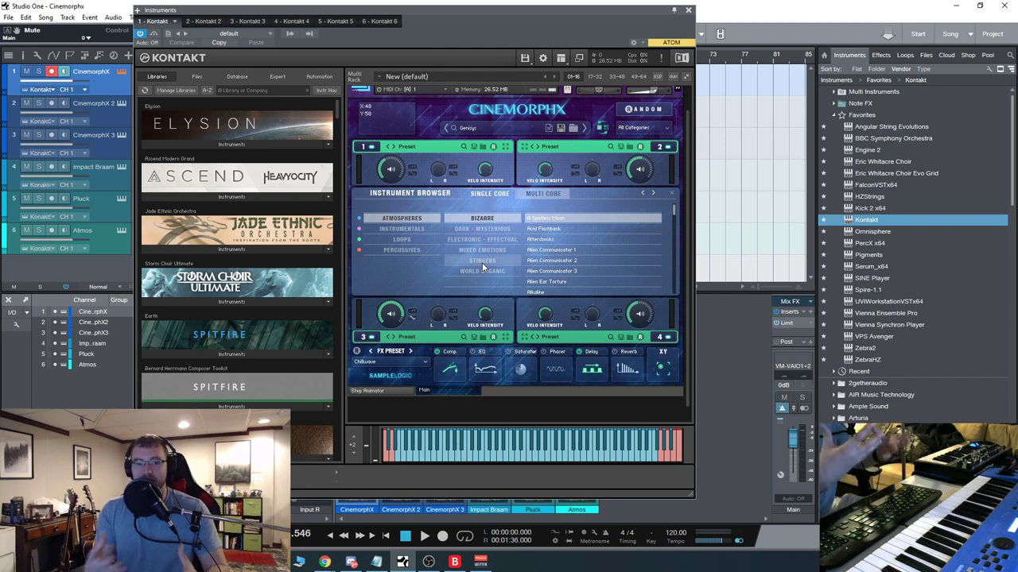
left_click(412, 230)
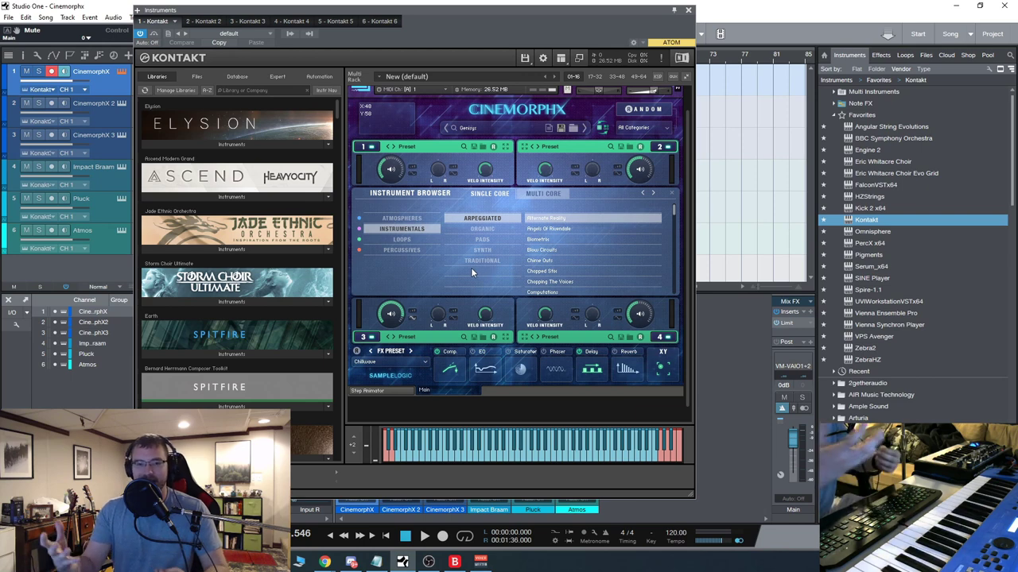
- View the Pluck track's instrument, close its window and select the first CinemorphX track
left_click(97, 202)
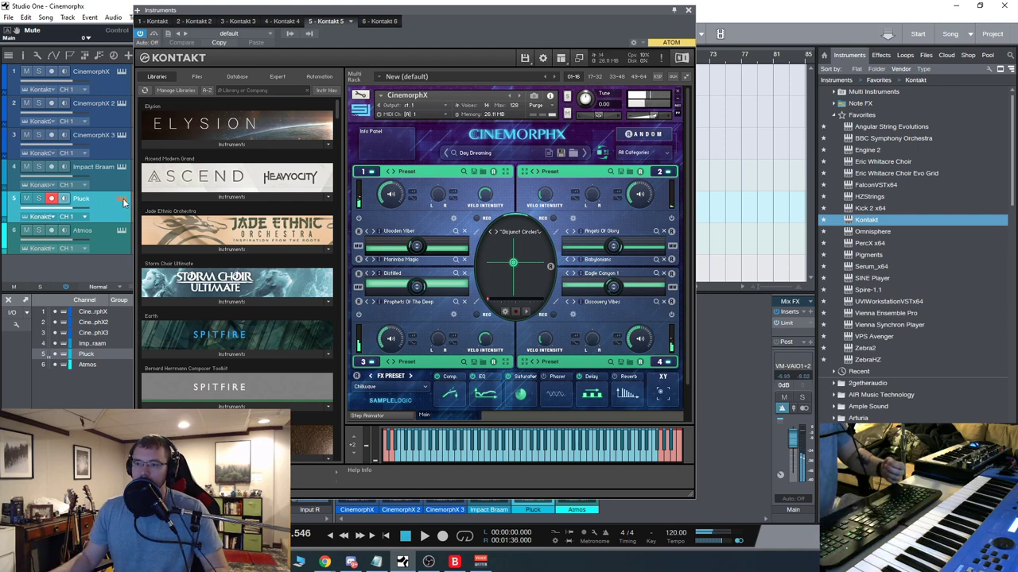
left_click(688, 11)
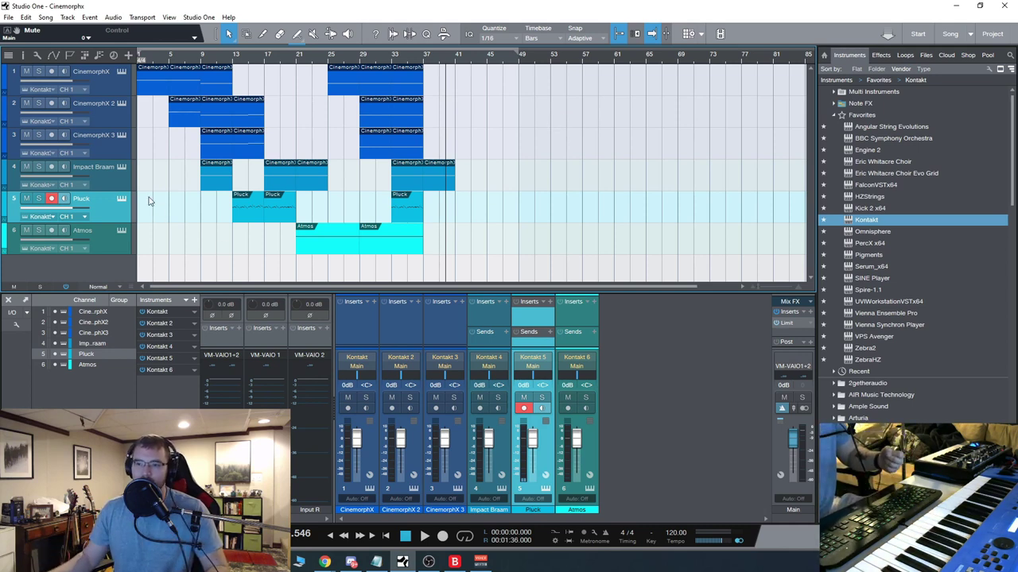
left_click(123, 155)
key("Up")
key("Up")
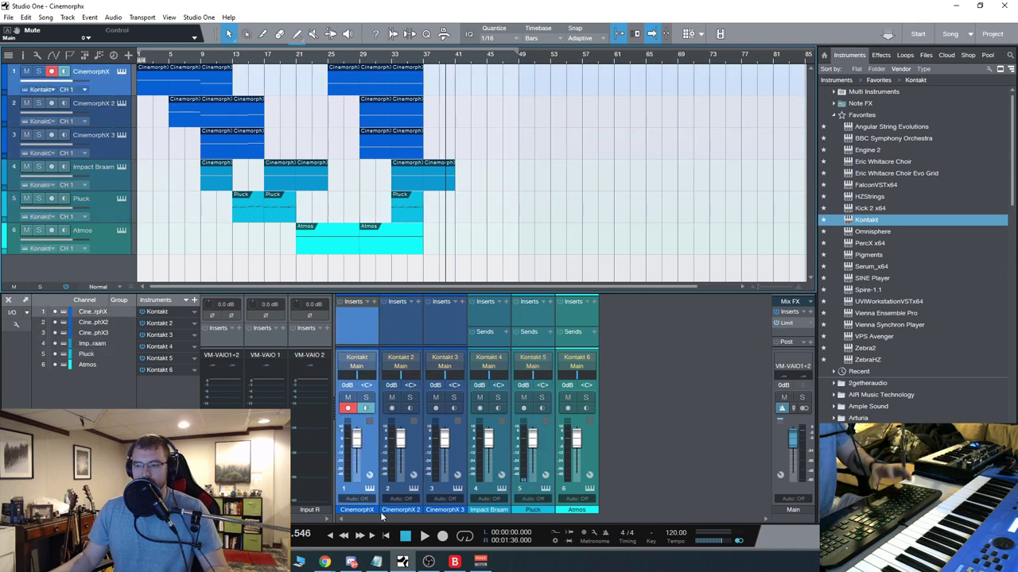
- Open the CinemorphX 3 track's instrument, audition its Reaping Havoc loop and move the window clear of the library browser
left_click(115, 142)
left_click(121, 136)
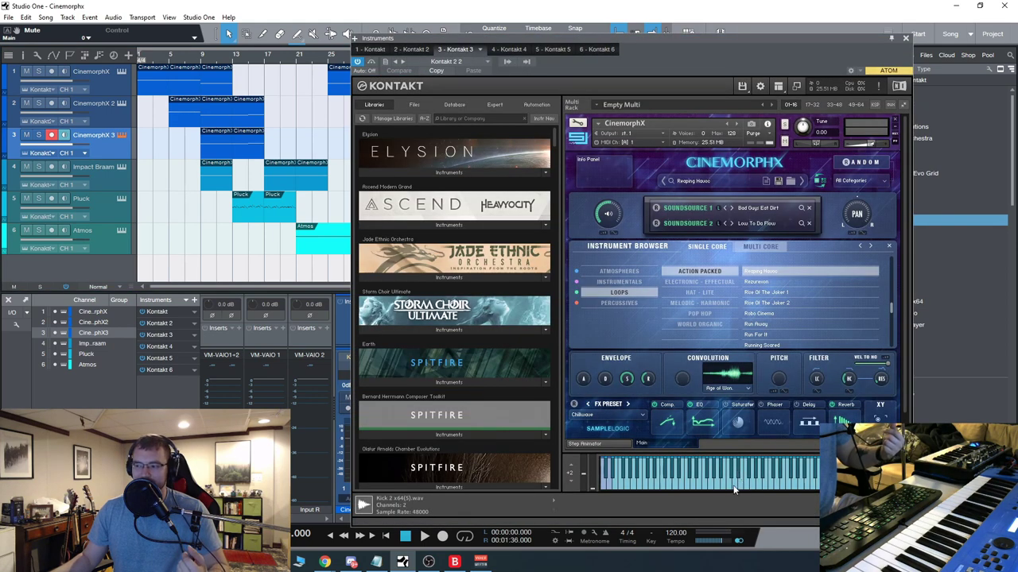
left_click(732, 485)
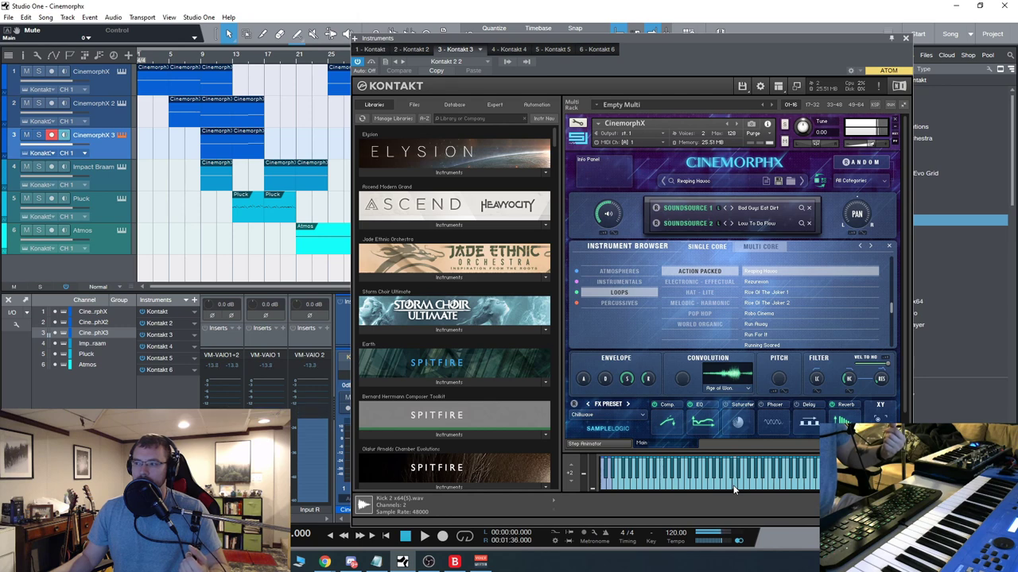
left_click_drag(674, 40, 512, 30)
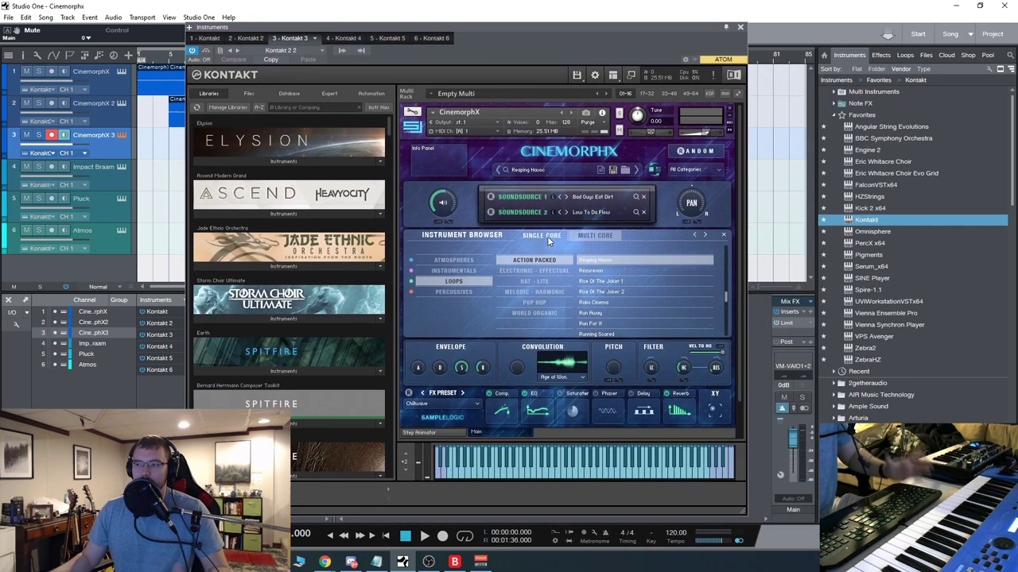
- Close the instrument browser to inspect the single-core soundsource, FX and envelope controls, and close the instrument window
left_click(723, 237)
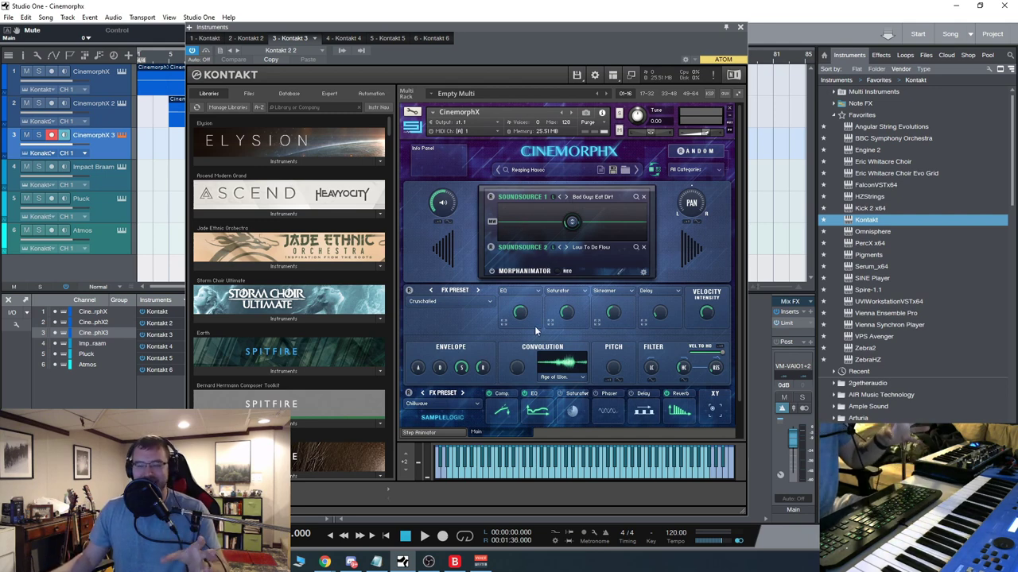
left_click_drag(518, 28, 497, 27)
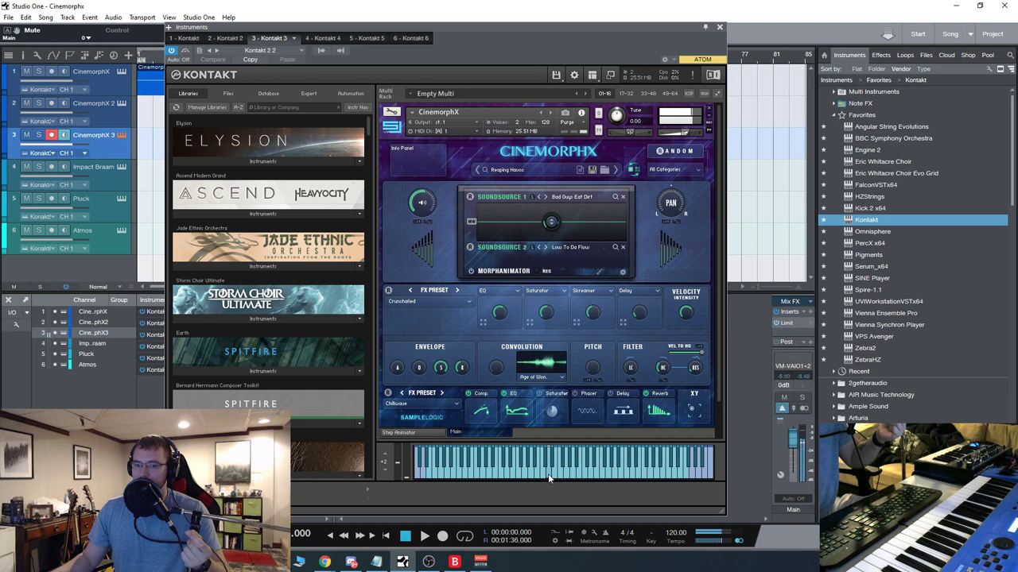
left_click(720, 27)
- Look through the Action Packed loop presets in the CinemorphX 2 track's instrument, close it and select the first CinemorphX track
left_click(118, 105)
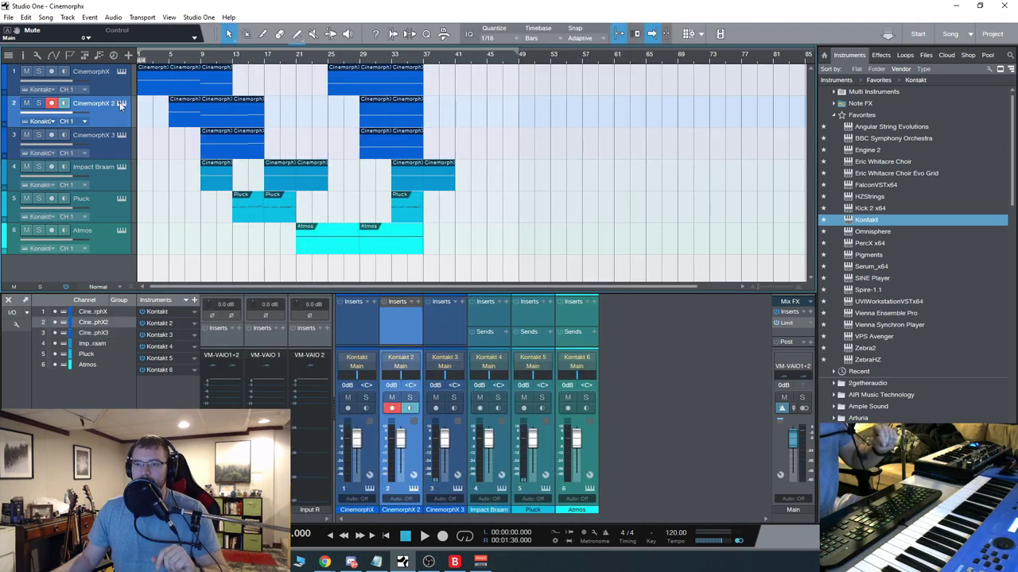
left_click(121, 105)
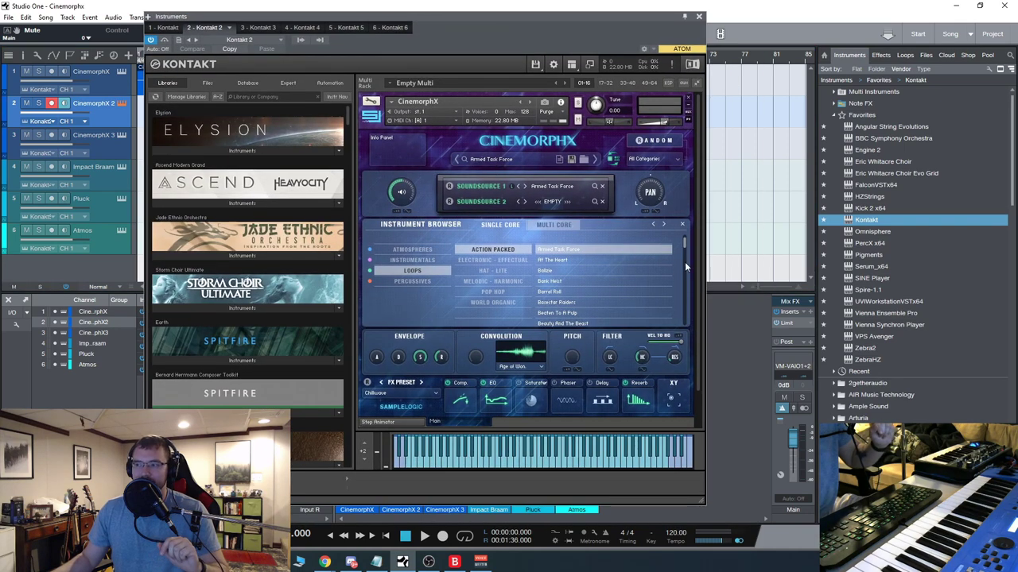
scroll(684, 262, "down", 6)
scroll(685, 322, "down", 5)
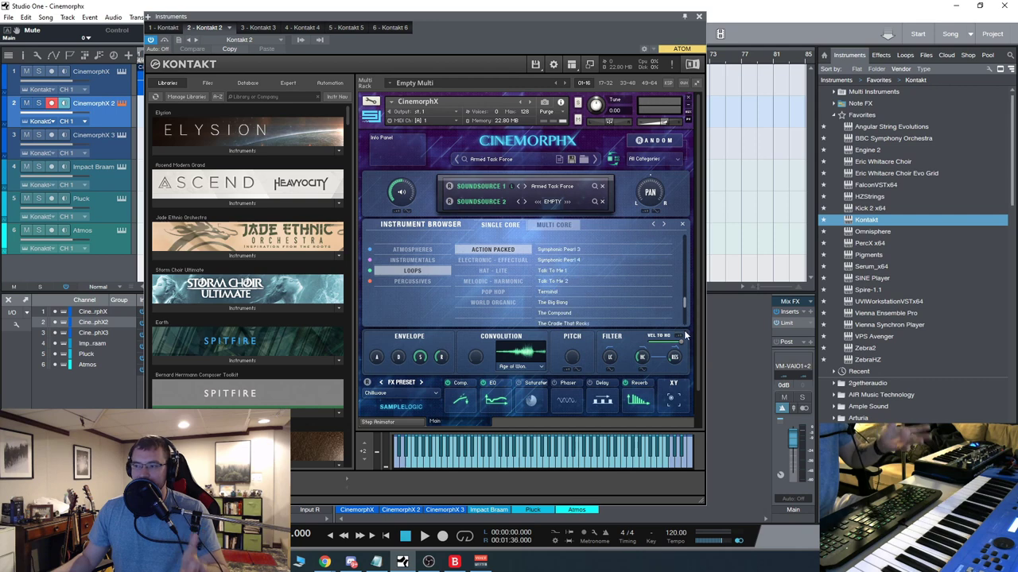
left_click(697, 17)
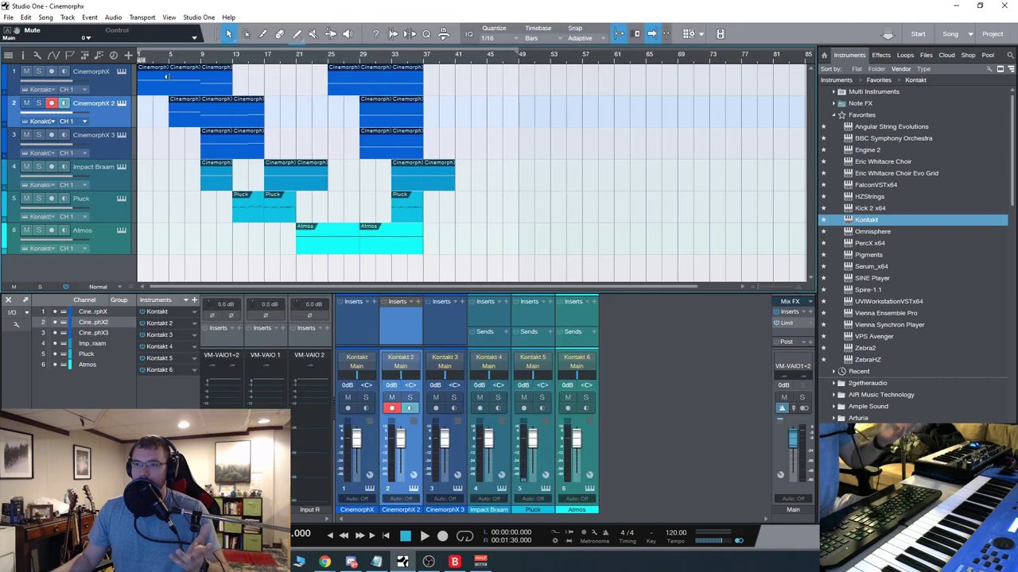
left_click(111, 80)
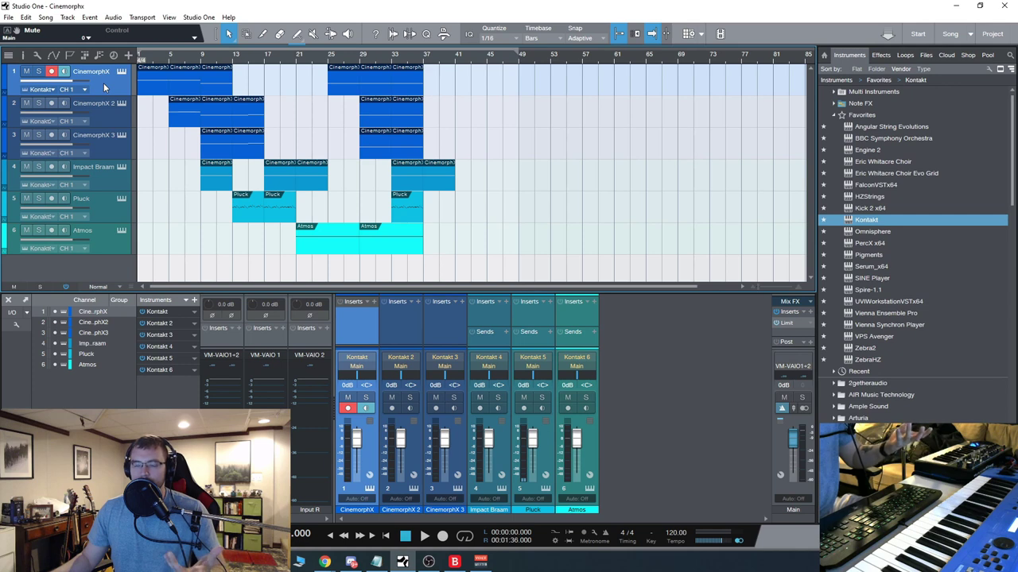
- Open the first CinemorphX track's instrument and close its instrument browser to reveal the four cores and the XY pad
left_click(428, 562)
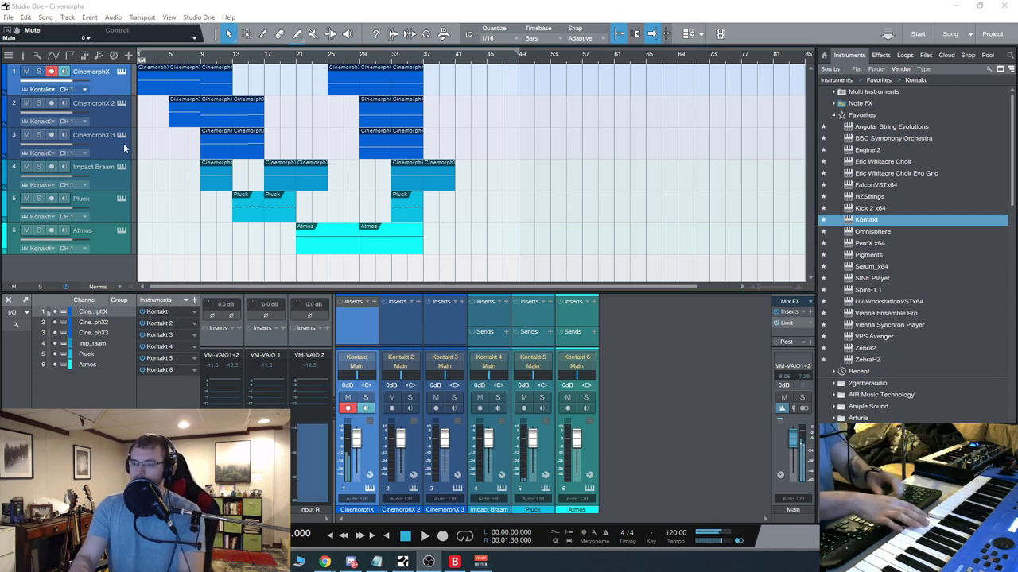
left_click(122, 71)
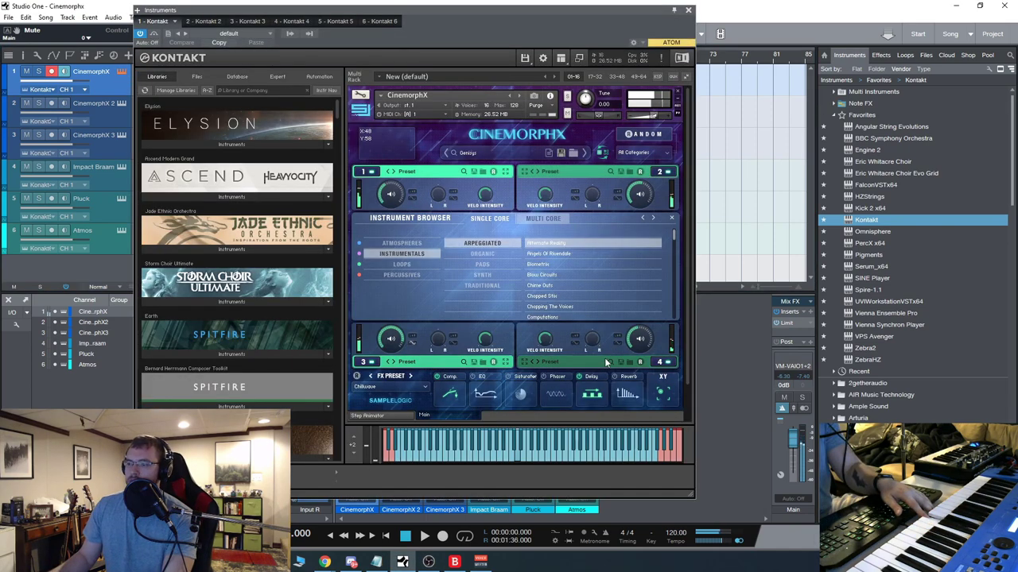
scroll(690, 235, "down", 1)
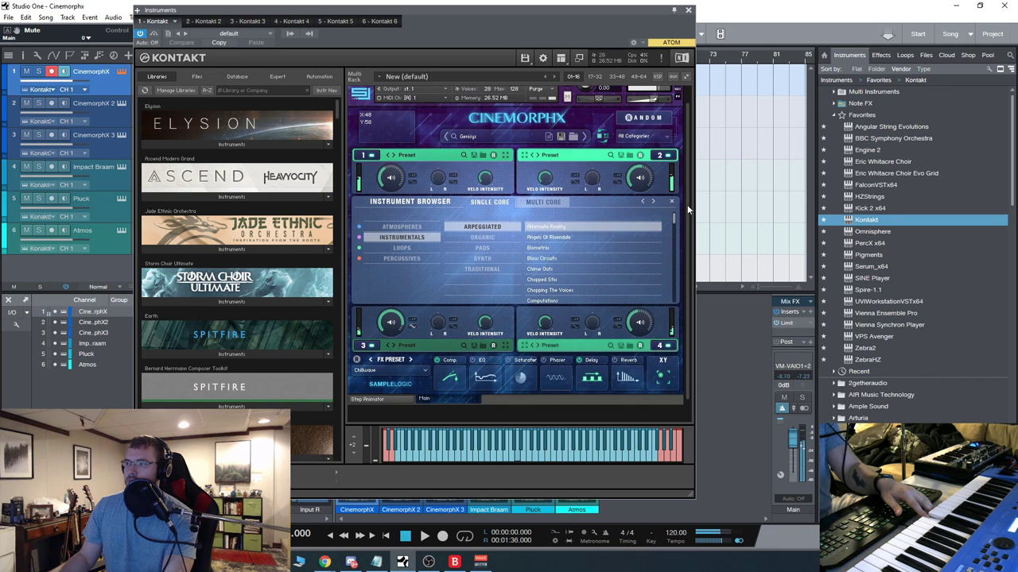
left_click(671, 201)
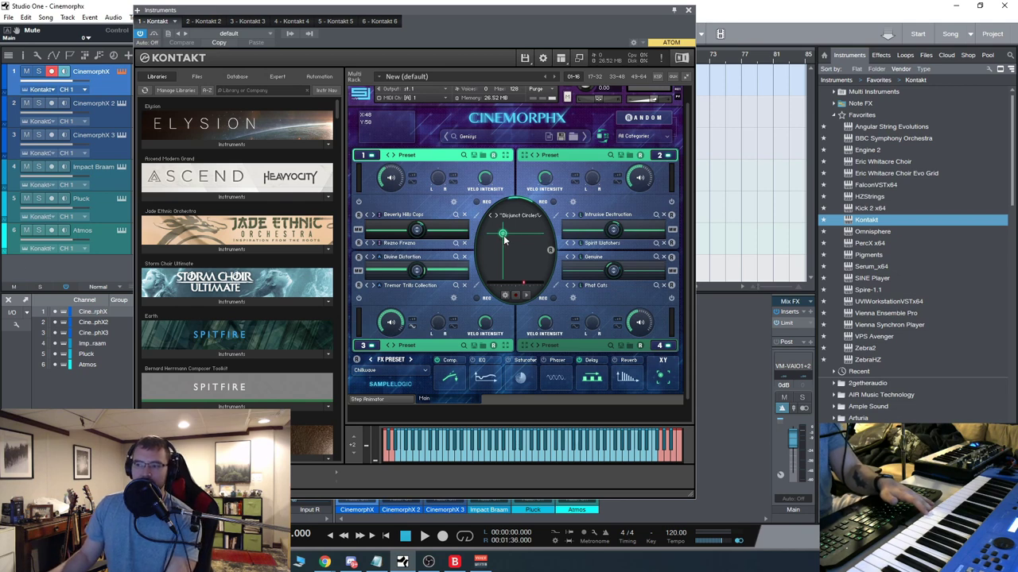
- Move the XY pad's handle through the centre and all four corners to blend the cores, ending at X 0, Y 0
left_click_drag(504, 238, 487, 224)
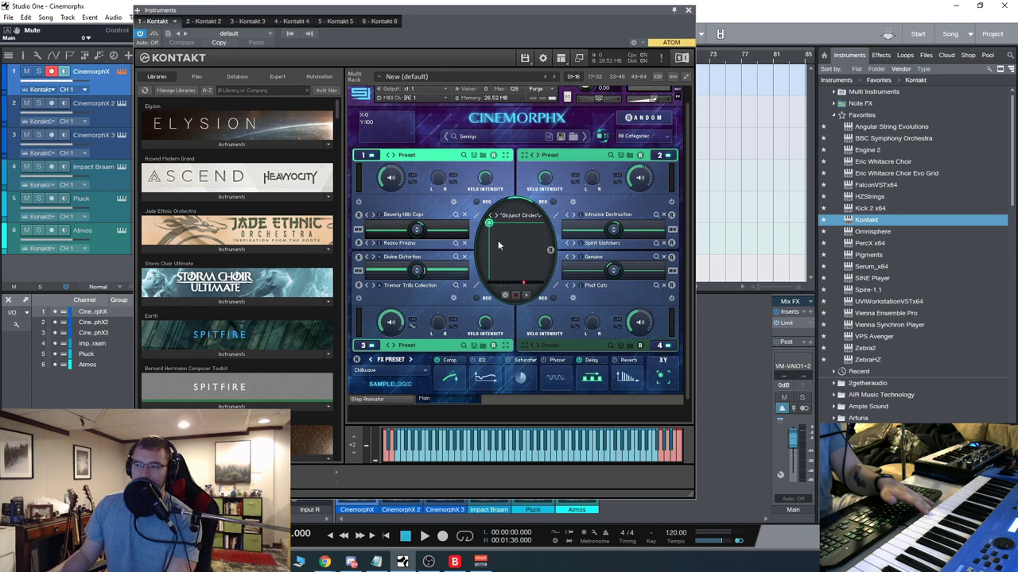
left_click_drag(490, 224, 513, 260)
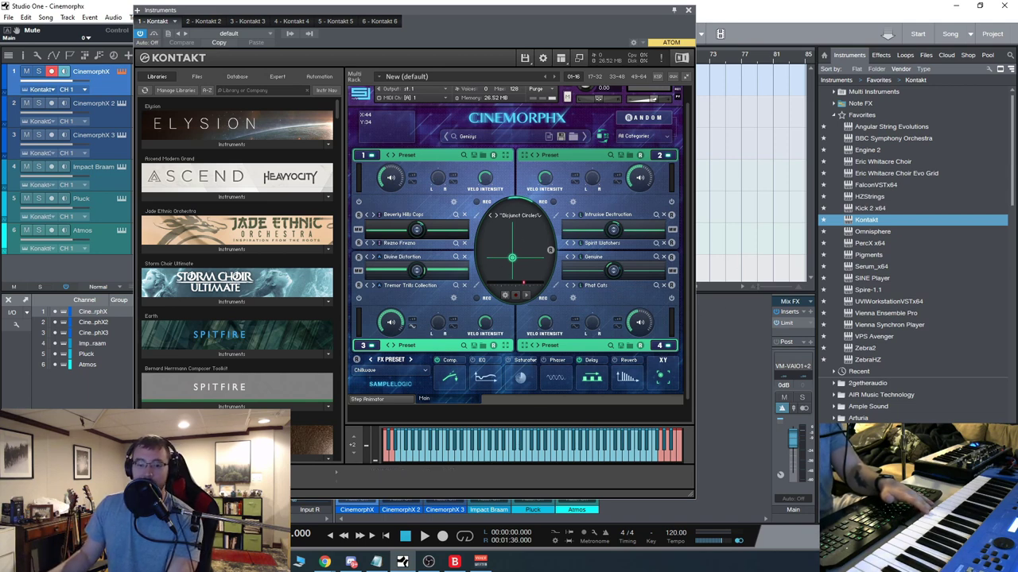
left_click_drag(512, 257, 475, 280)
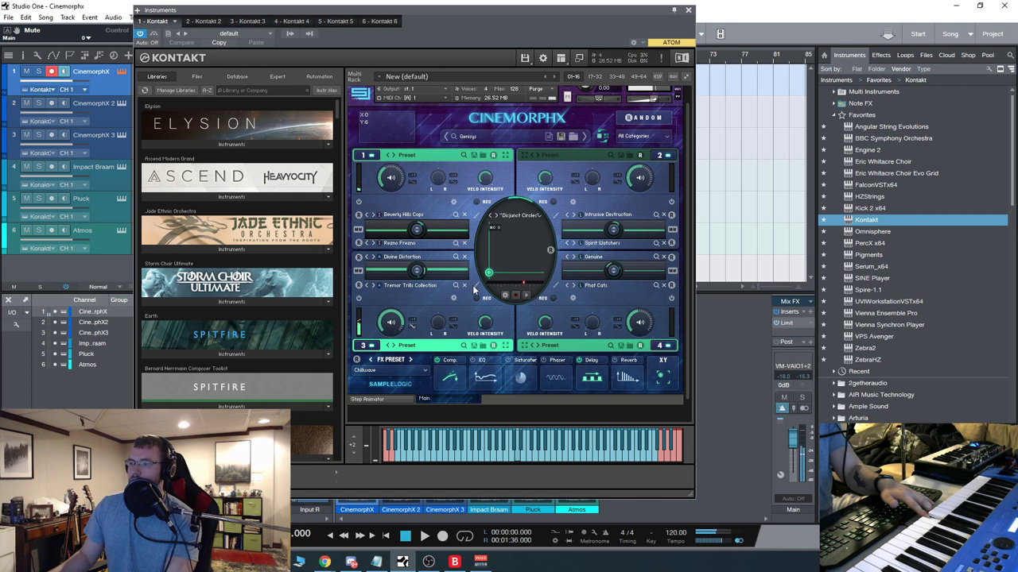
left_click_drag(488, 274, 544, 280)
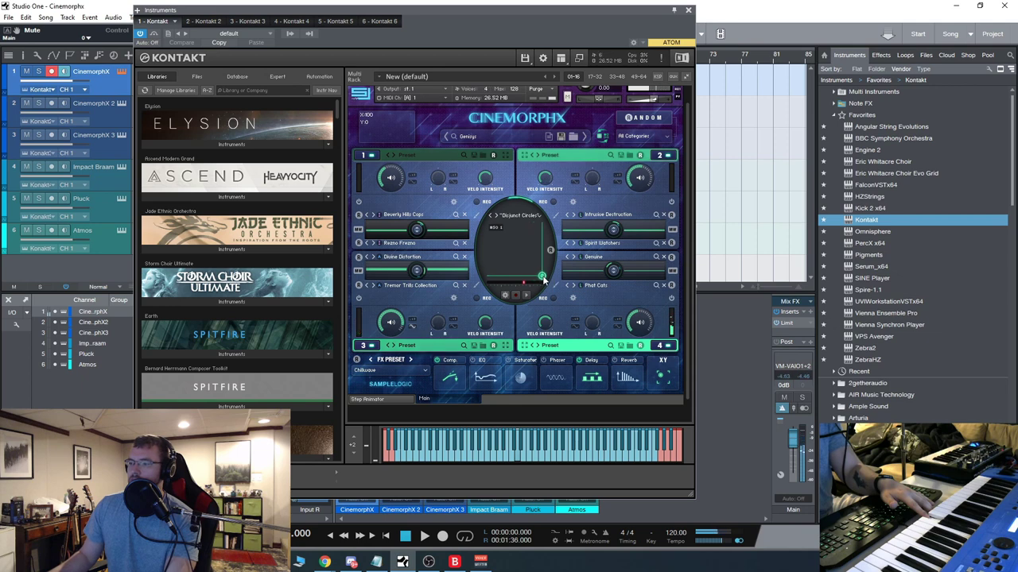
left_click_drag(544, 280, 545, 221)
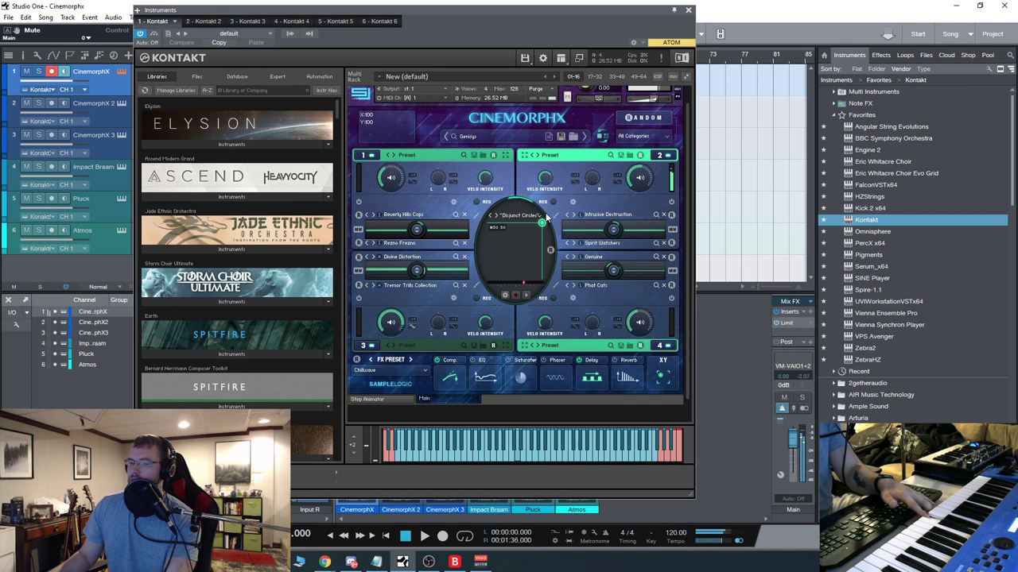
left_click_drag(546, 217, 469, 224)
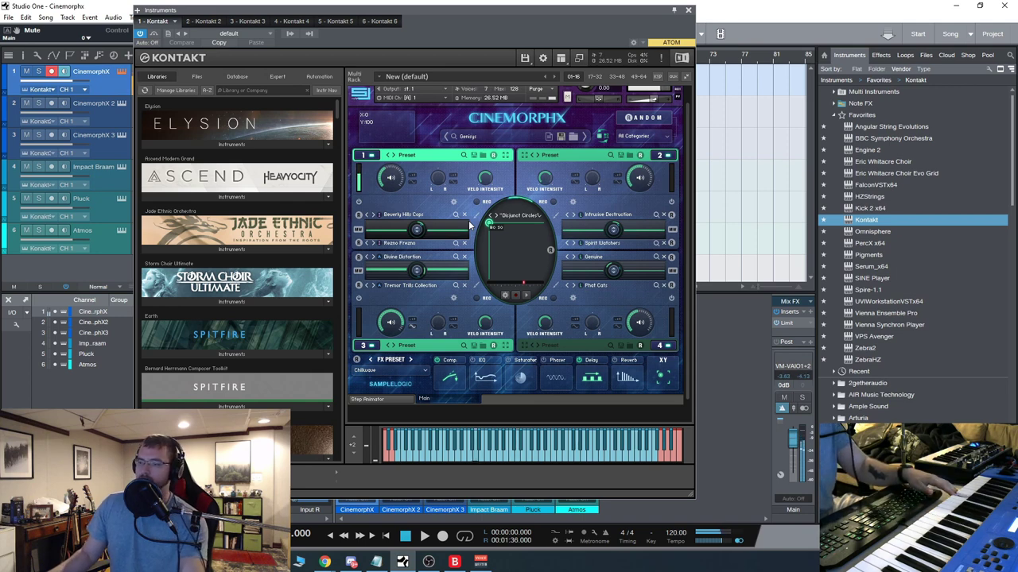
left_click_drag(469, 225, 478, 282)
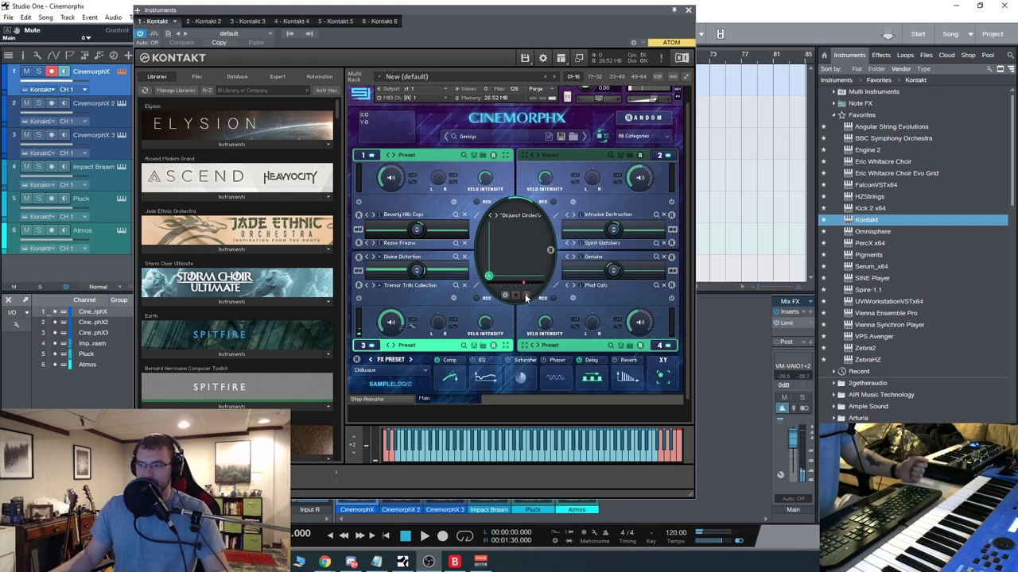
- Close the first CinemorphX instrument, open the CinemorphX 2 track's instrument and reposition its window
left_click(688, 10)
left_click(122, 105)
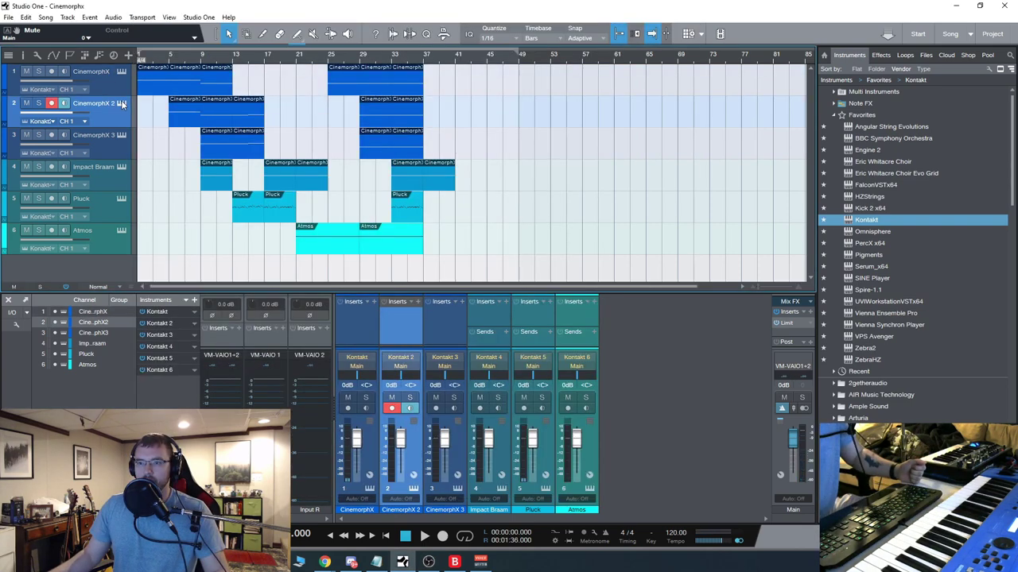
left_click(122, 104)
left_click_drag(534, 31, 506, 15)
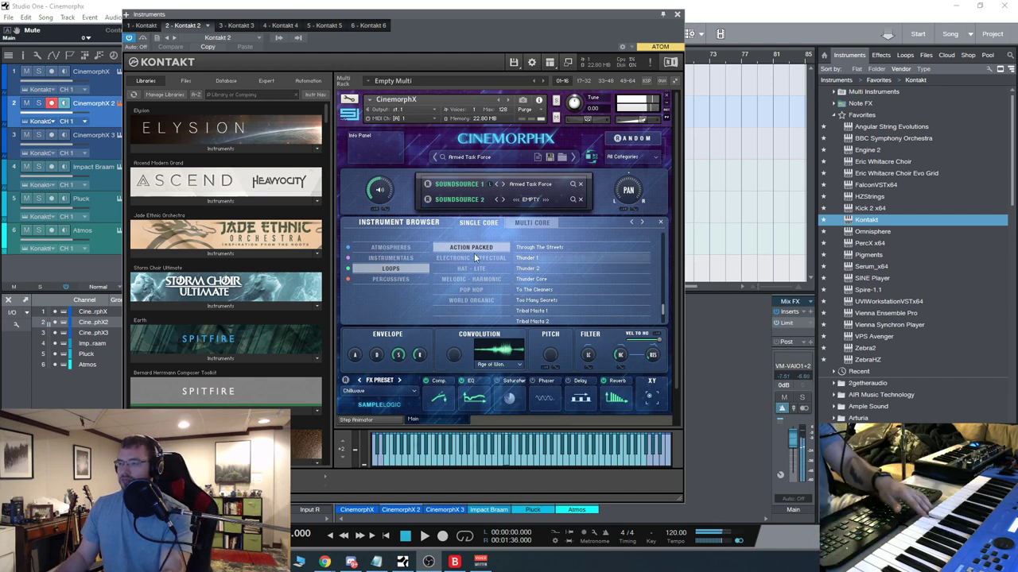
- Audition the Melodic - Harmonic loops The Lineup, Trans Farmers and Triple Crown as soundsource 2 alongside Armed Task Force
left_click(522, 198)
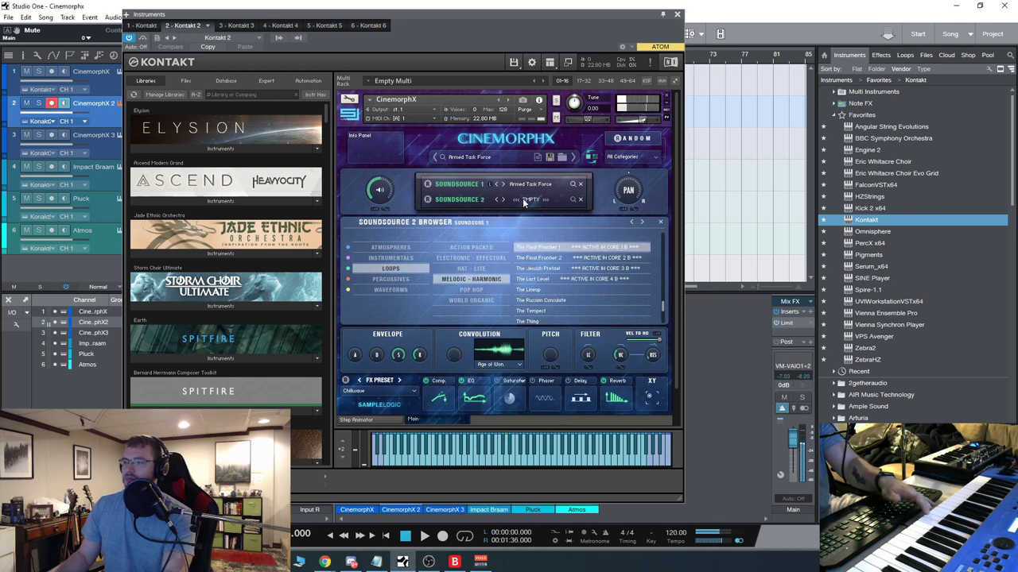
left_click(543, 290)
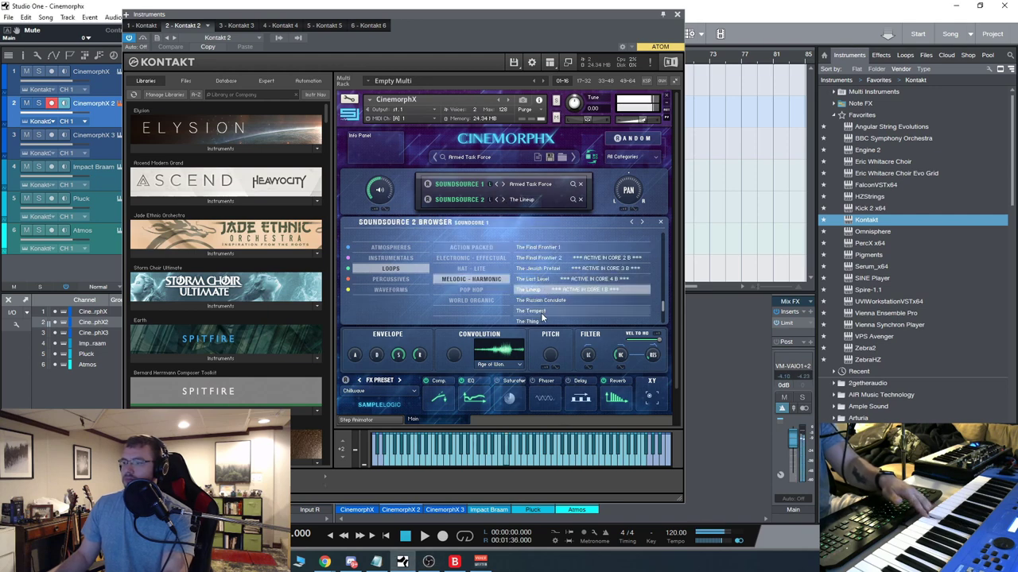
left_click_drag(662, 304, 665, 312)
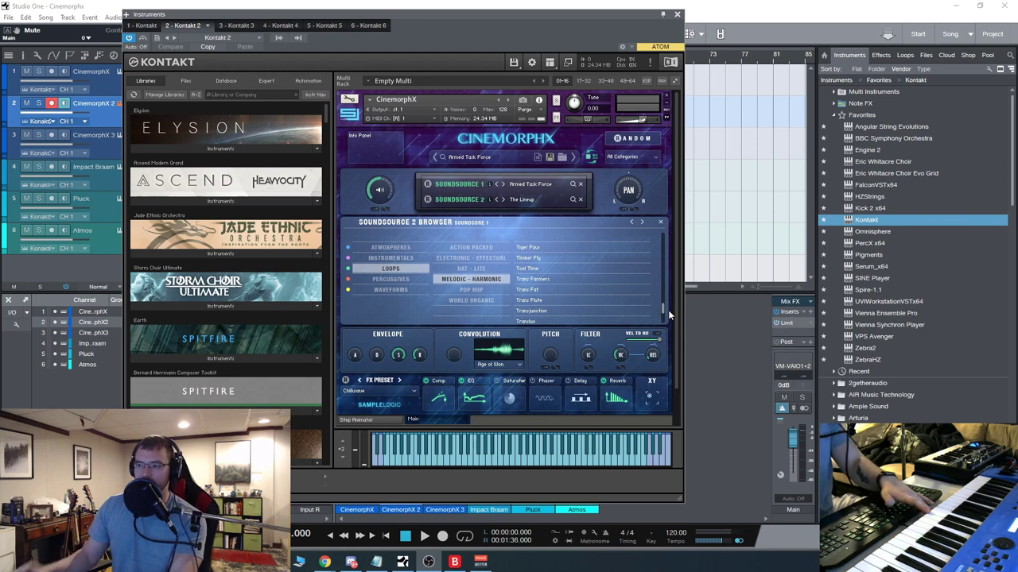
left_click(557, 279)
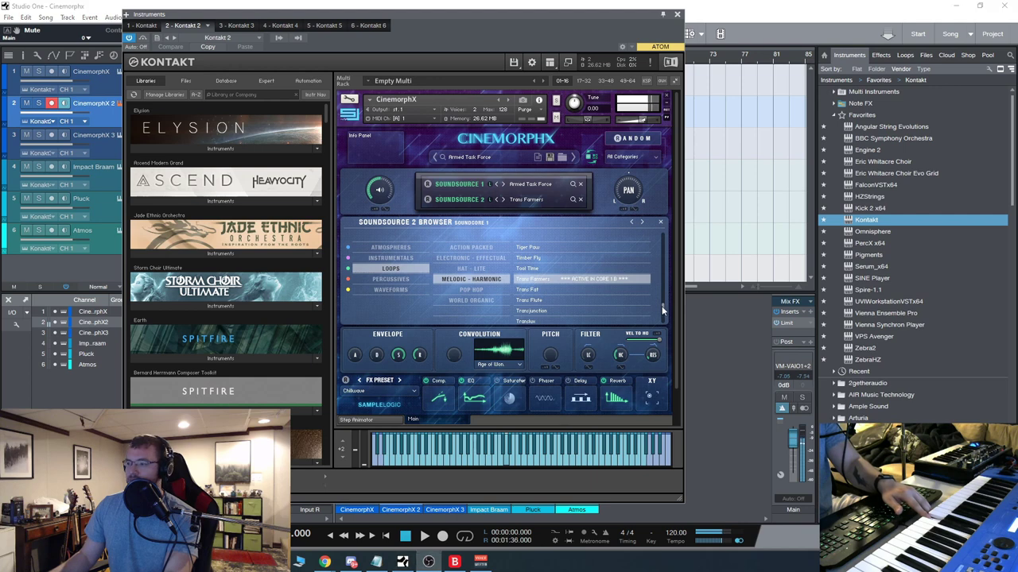
scroll(663, 310, "down", 3)
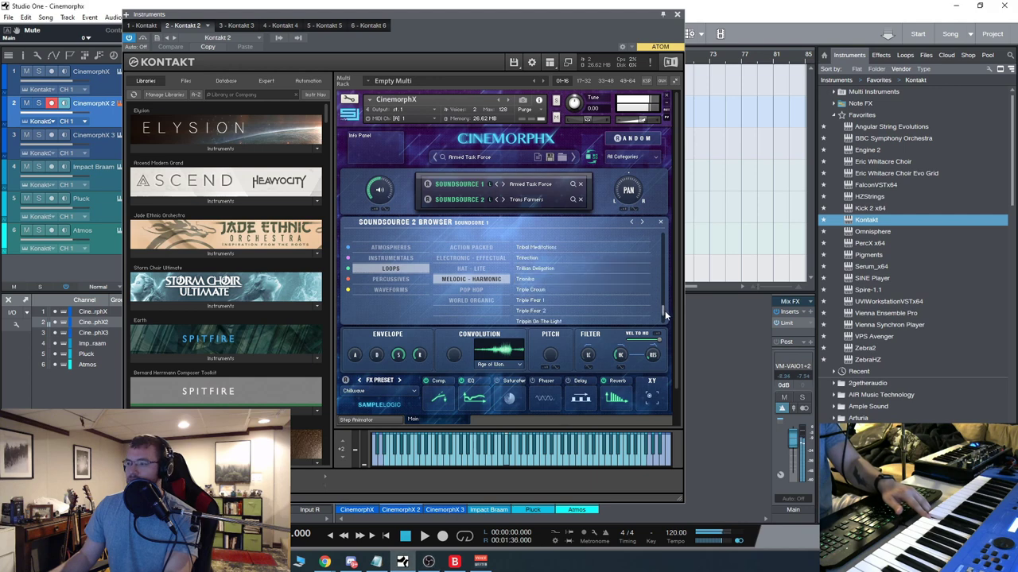
left_click(548, 289)
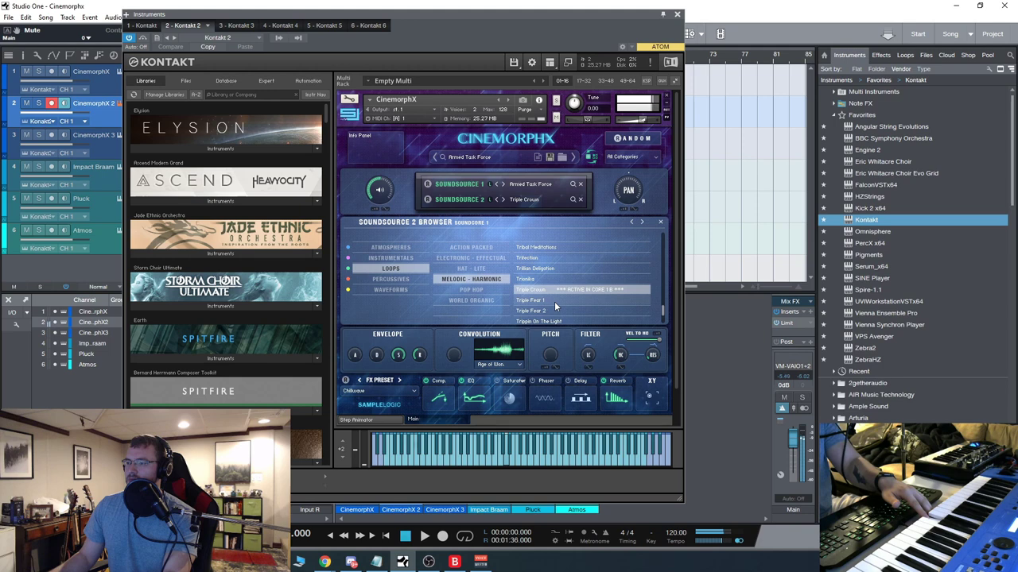
- Audition the loops Wrongfully Framed 1, Yellow Curry and Yeah Yeah as soundsource 2
scroll(664, 311, "down", 5)
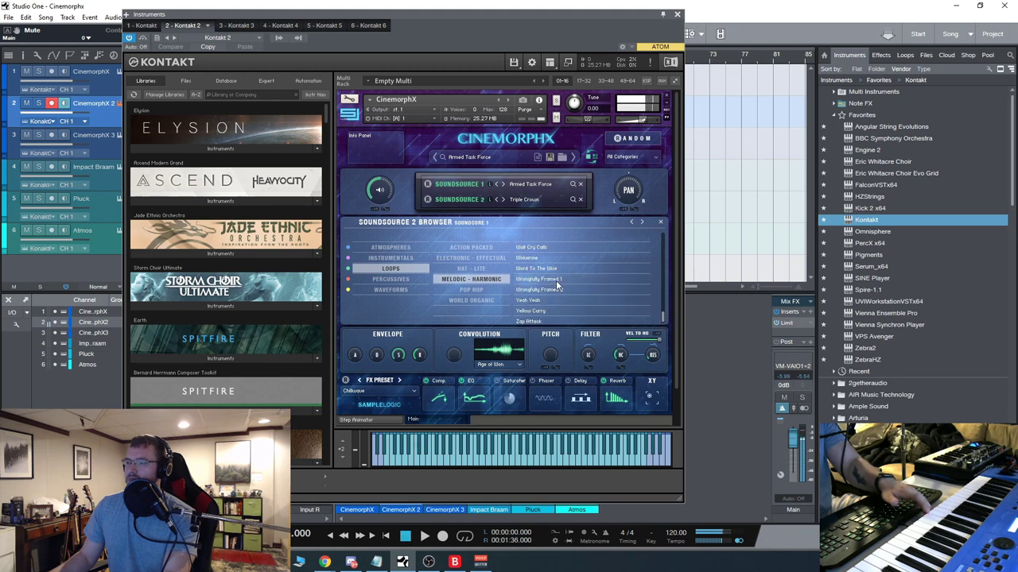
left_click(556, 280)
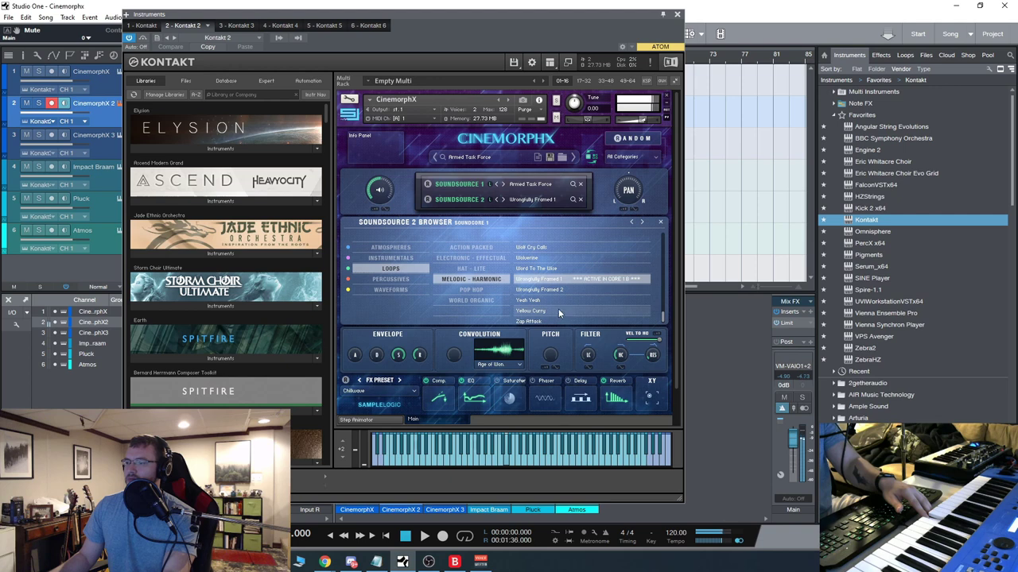
left_click(557, 311)
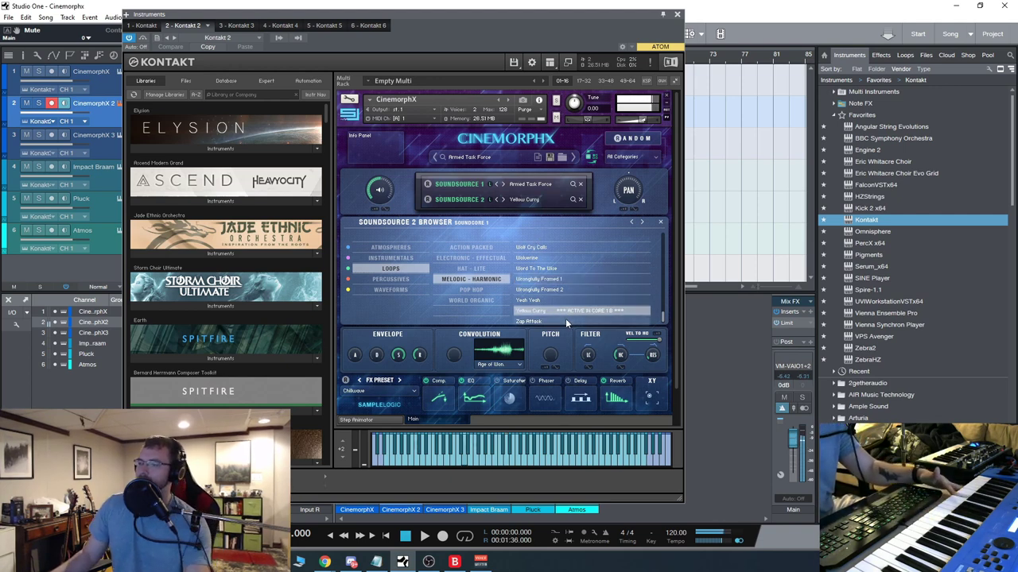
left_click(565, 299)
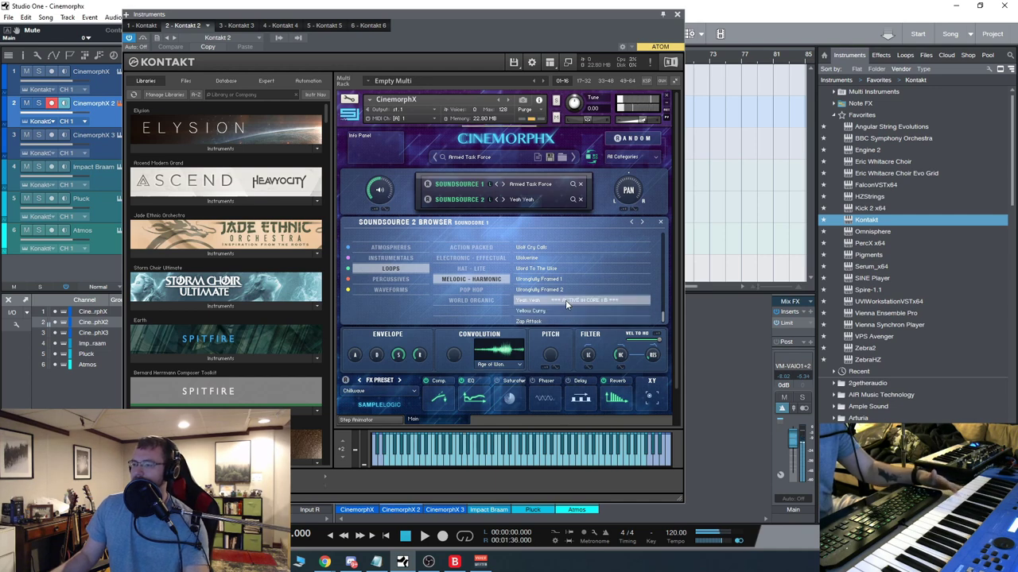
- Try the Rubber Colors 1 loop as soundsource 2, empty the slot and close the CinemorphX 2 instrument window
left_click_drag(663, 320, 667, 282)
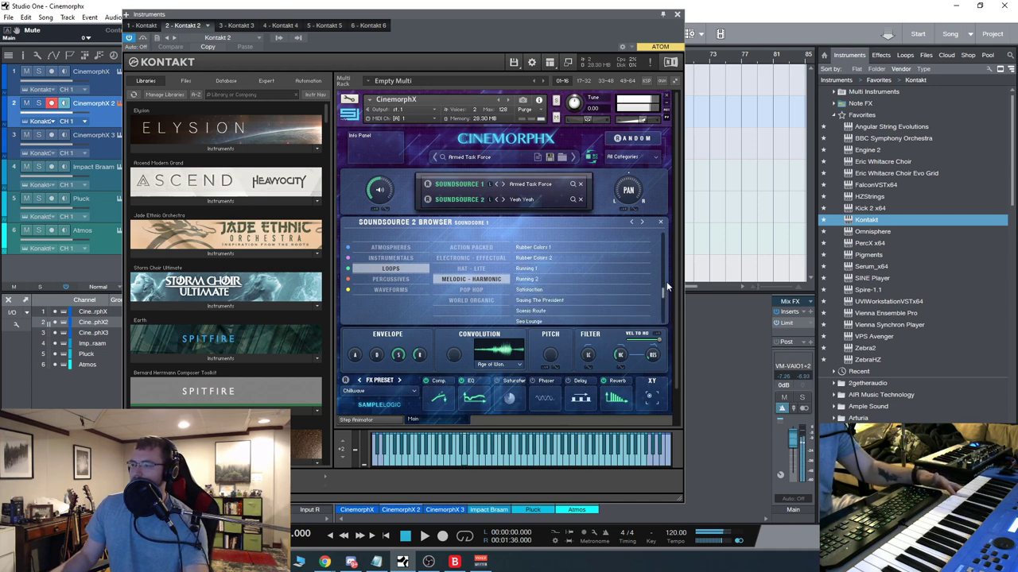
left_click(566, 248)
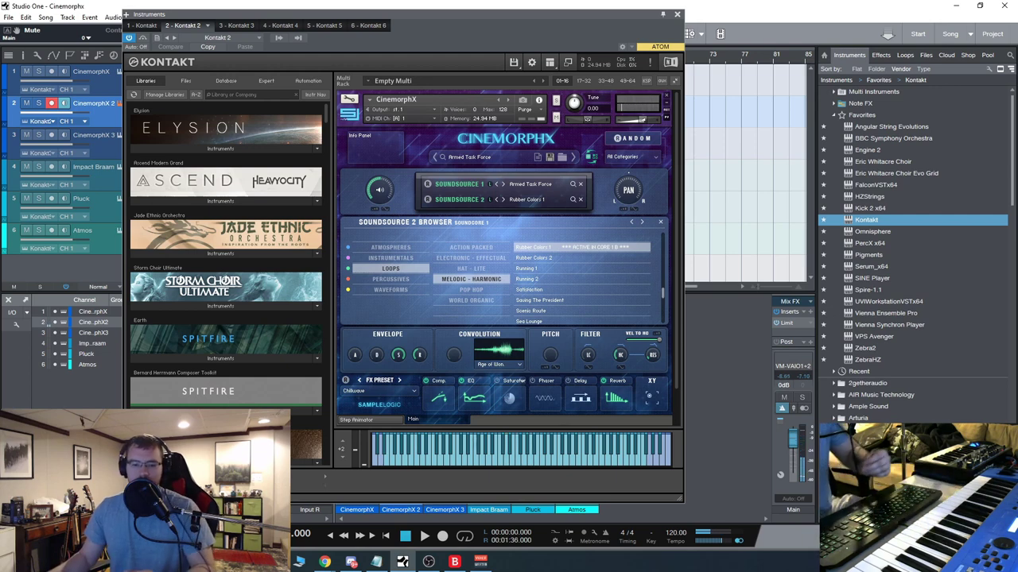
left_click(676, 14)
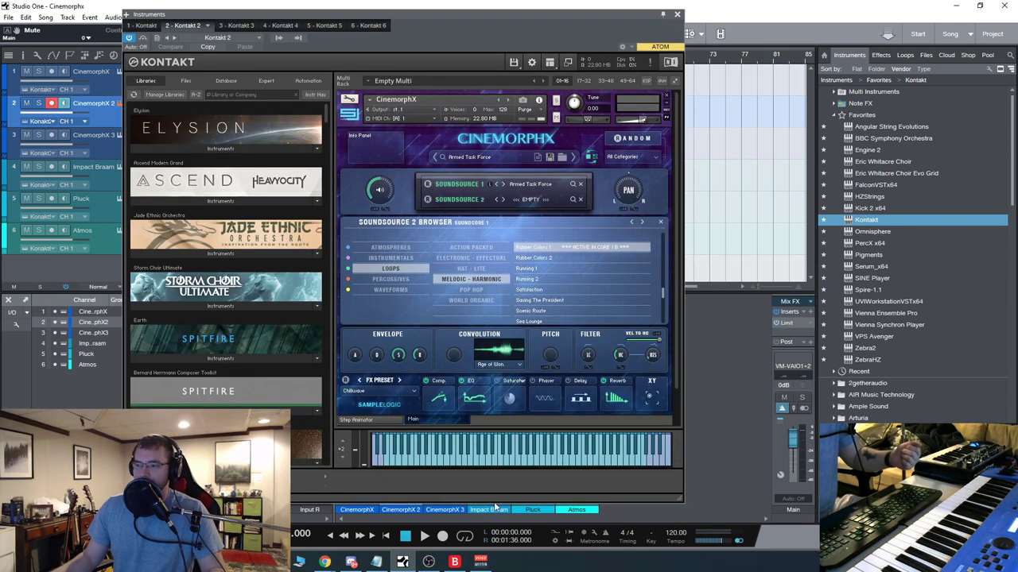
left_click(677, 14)
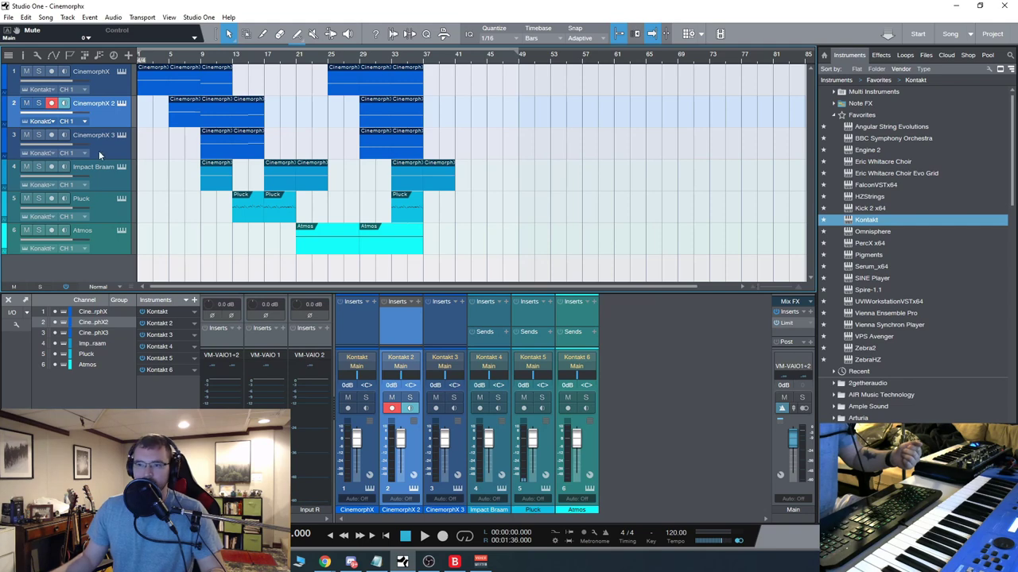
- Open the CinemorphX 3 track's instrument and reposition its window
left_click(118, 142)
left_click(121, 137)
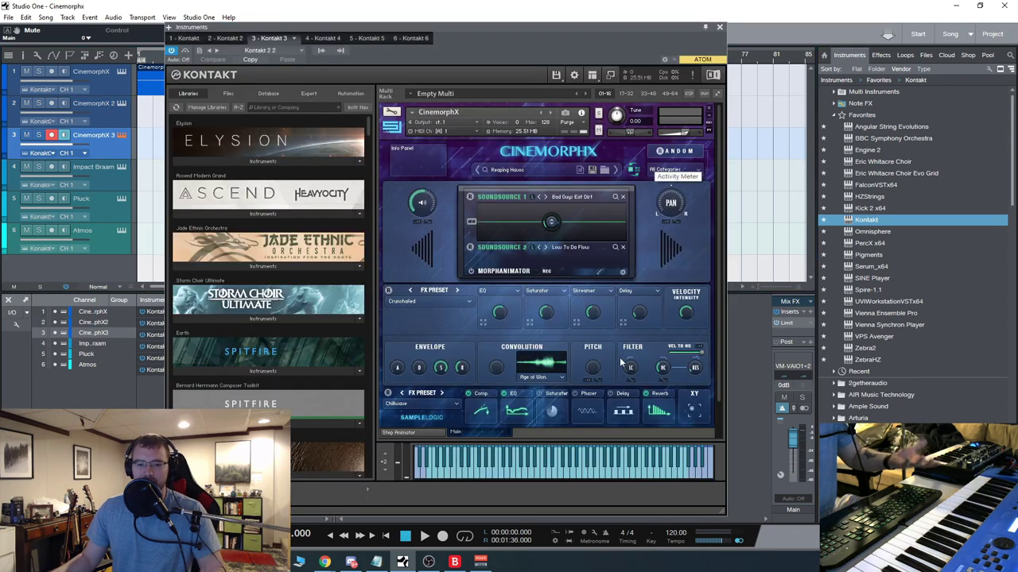
left_click_drag(530, 31, 502, 30)
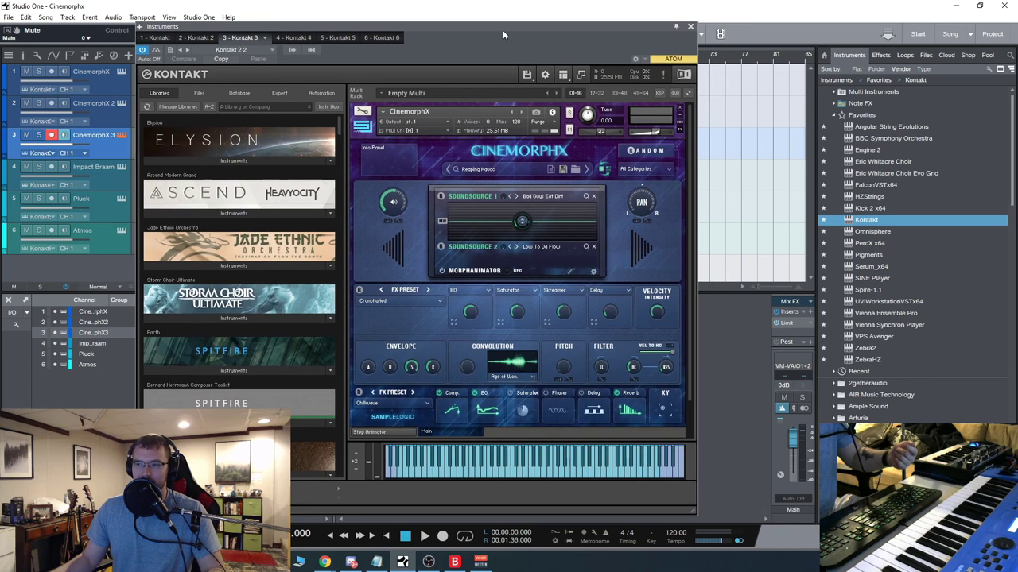
- Audition the Action Packed loops Rise Of The Joker 1 and Running Scared, adding The Lineup as soundsource 2 to Running Scared
left_click(480, 169)
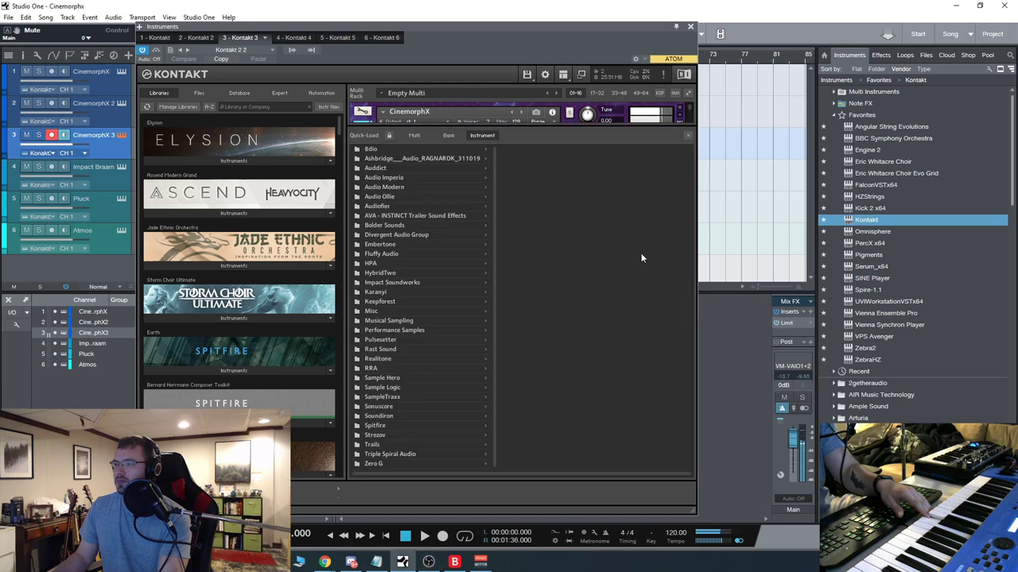
left_click(685, 136)
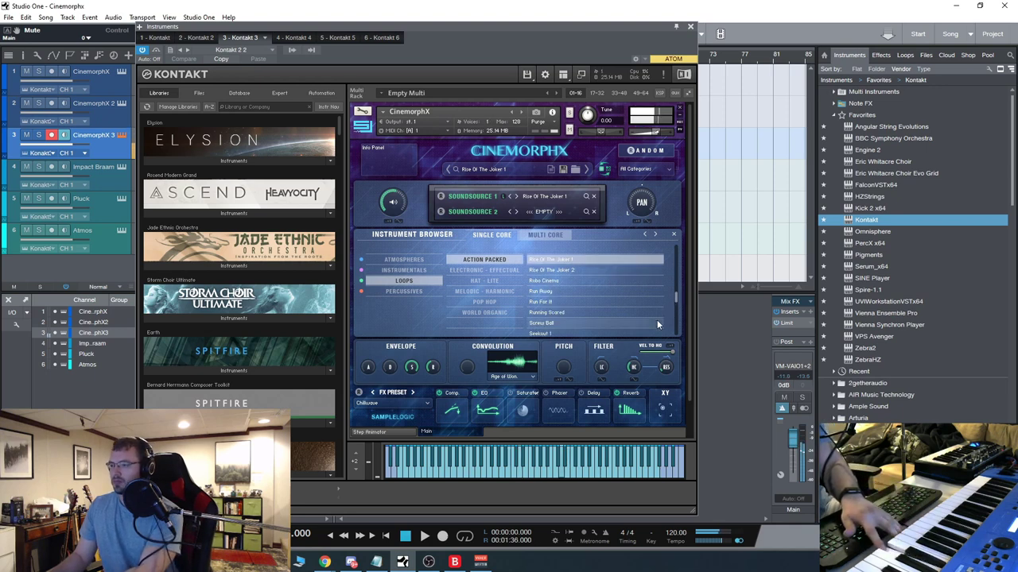
left_click(551, 313)
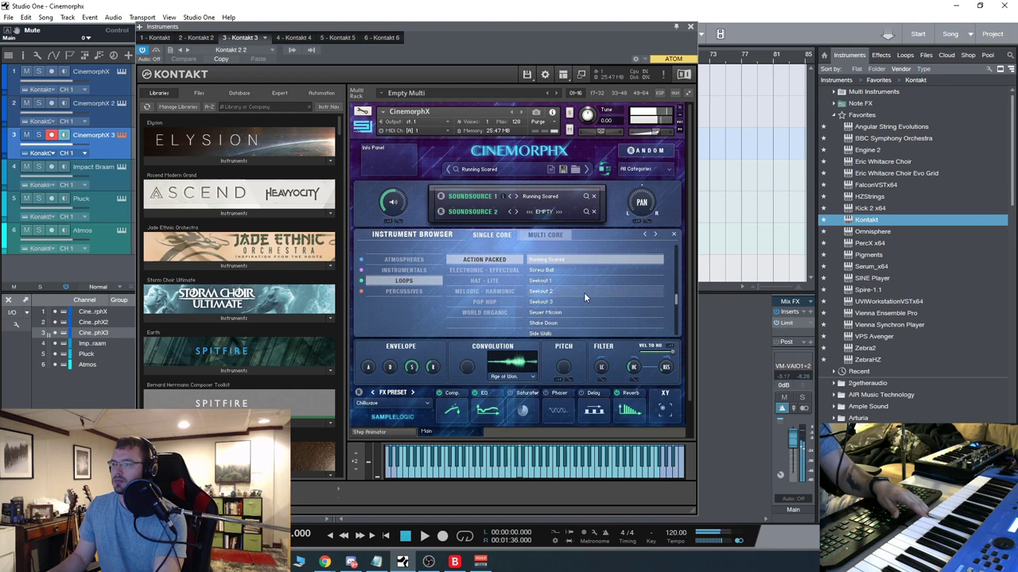
left_click(517, 210)
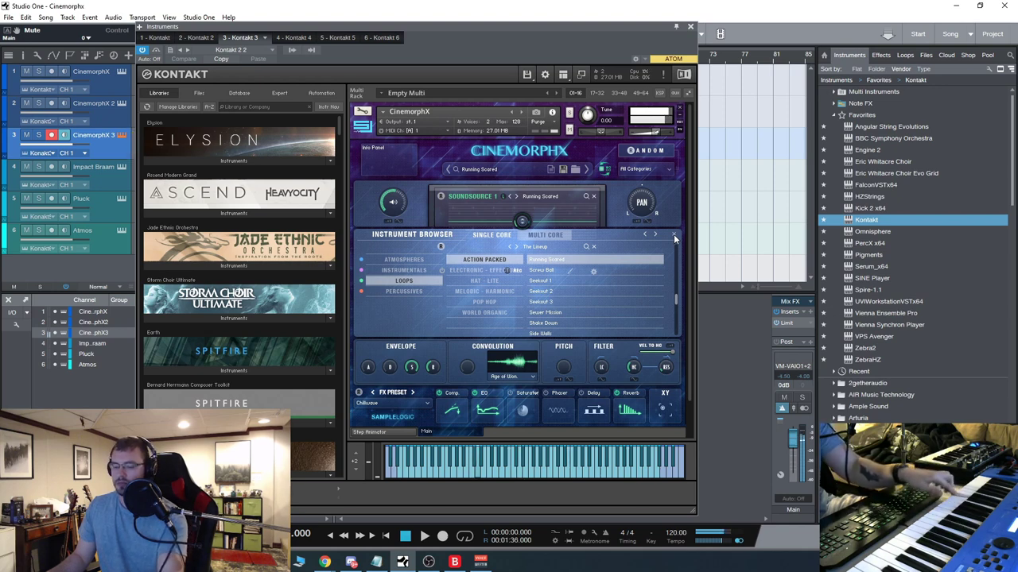
- Load the Screw Ball loop on CinemorphX 3 and audition The Russian Consulate, The Tempest and Tool Time as its soundsource 2
left_click(551, 271)
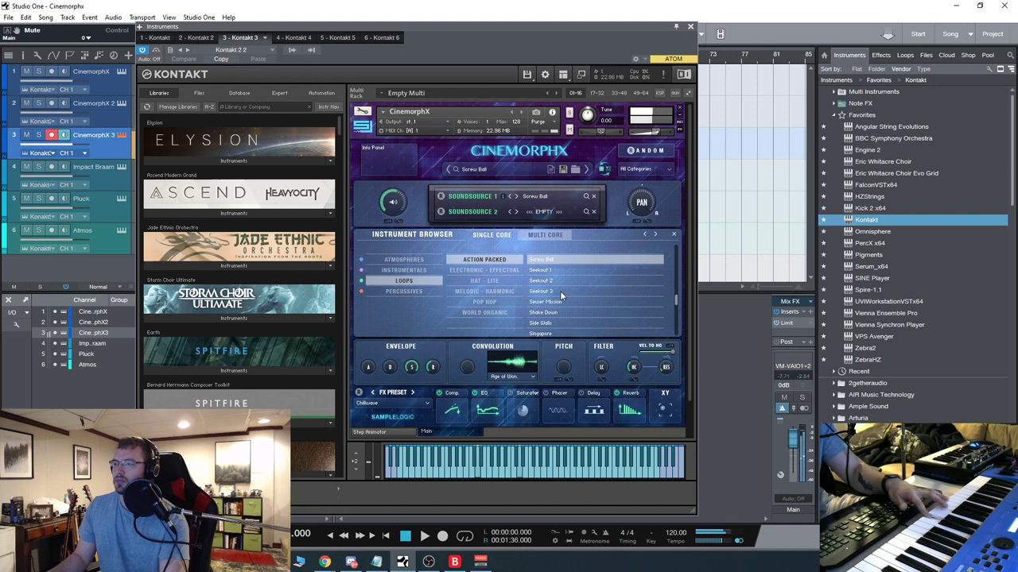
left_click(535, 211)
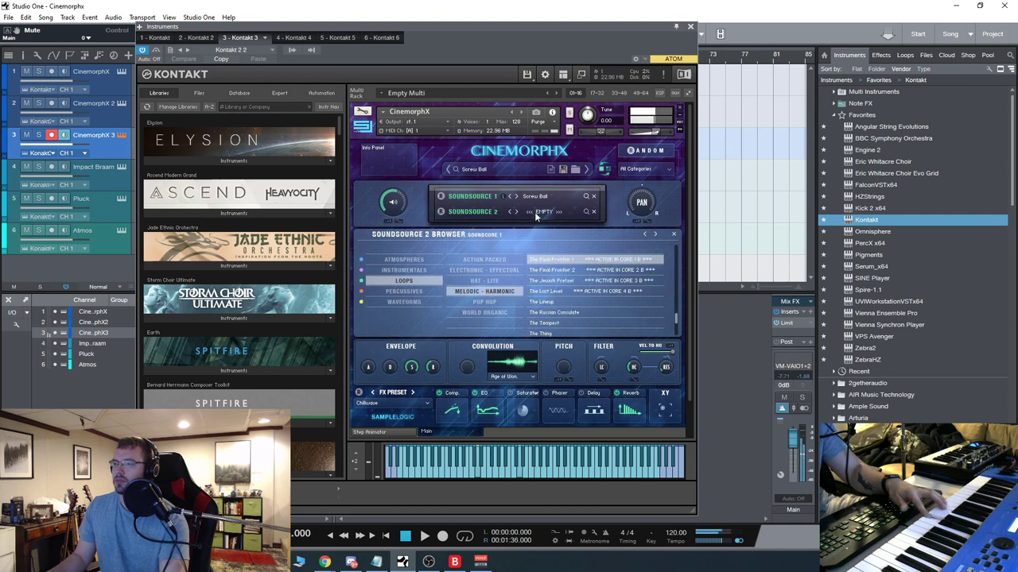
left_click(562, 312)
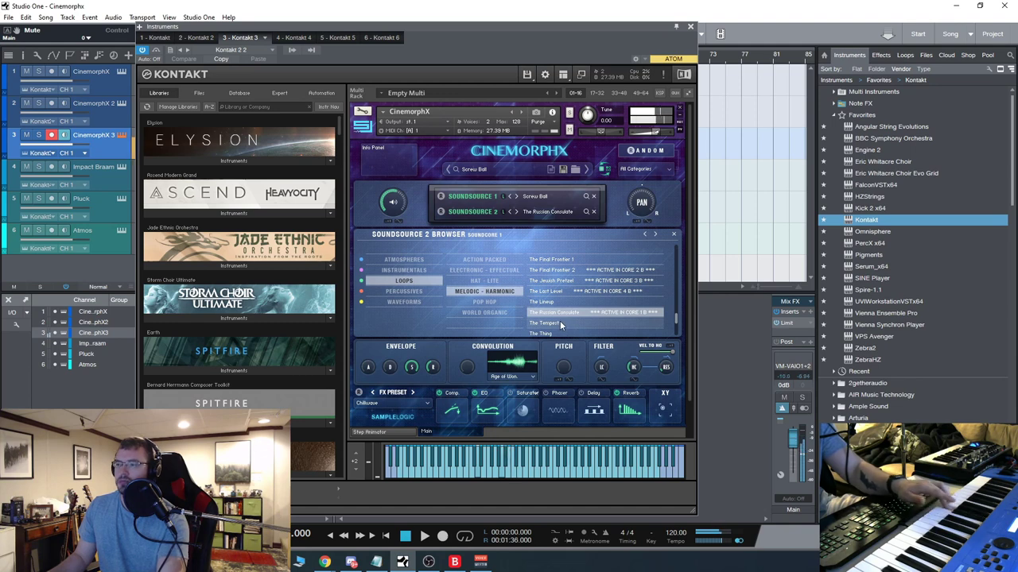
left_click(554, 322)
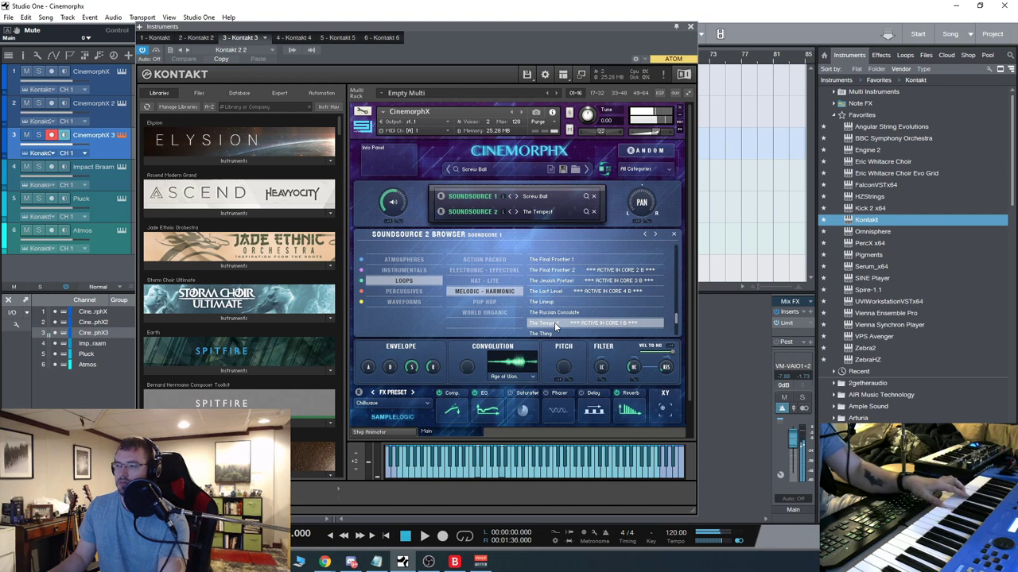
scroll(592, 300, "down", 3)
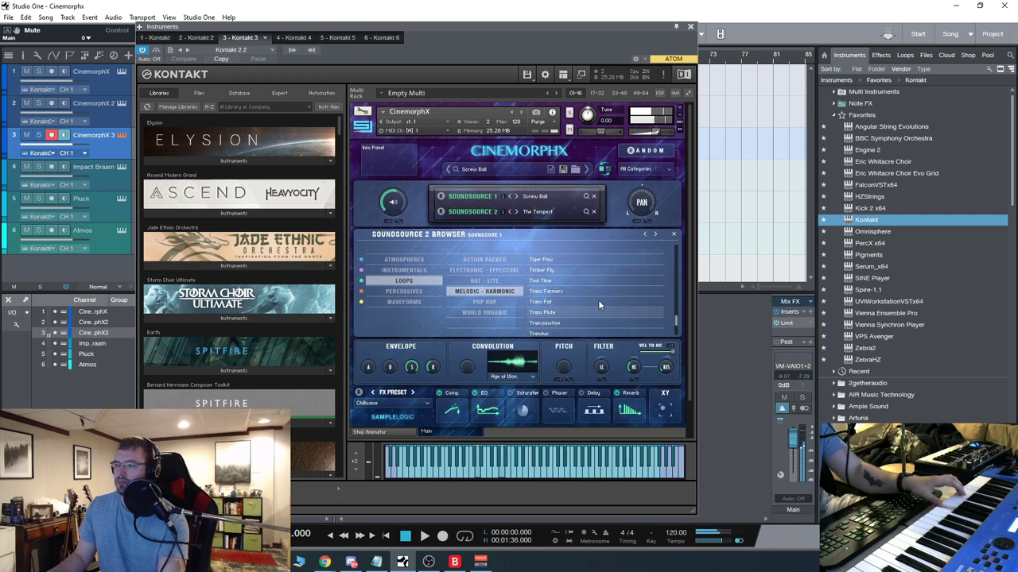
left_click(579, 282)
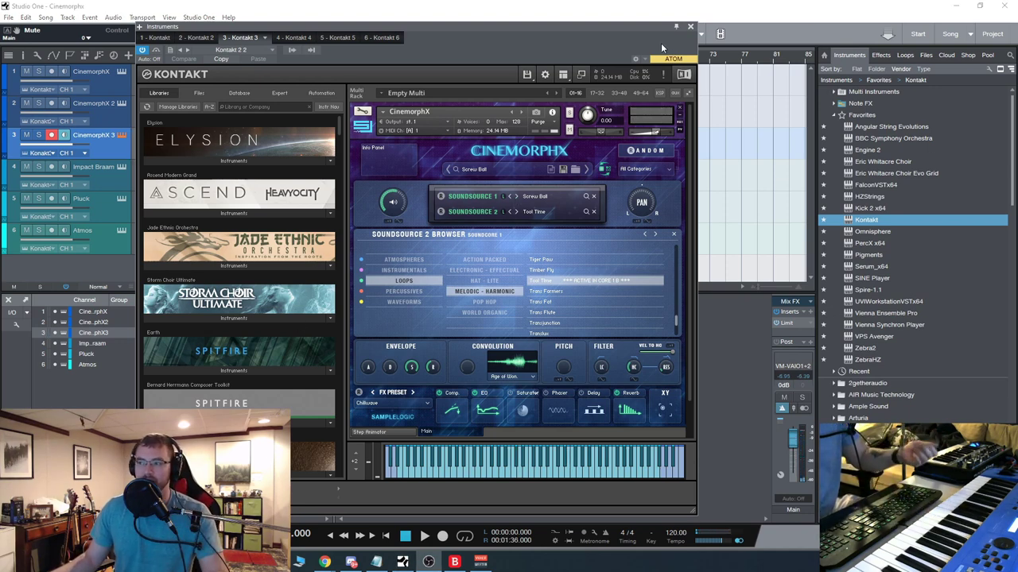
left_click(690, 27)
- Open the Impact Braam track's instrument, audition its Grind Haus patch and close the instrument window
left_click(103, 174)
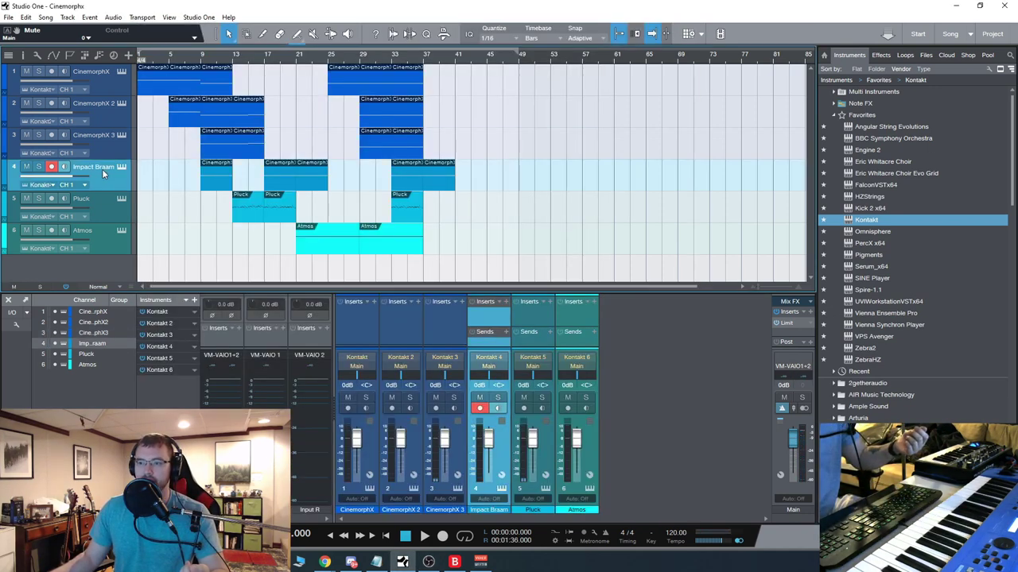
left_click(121, 167)
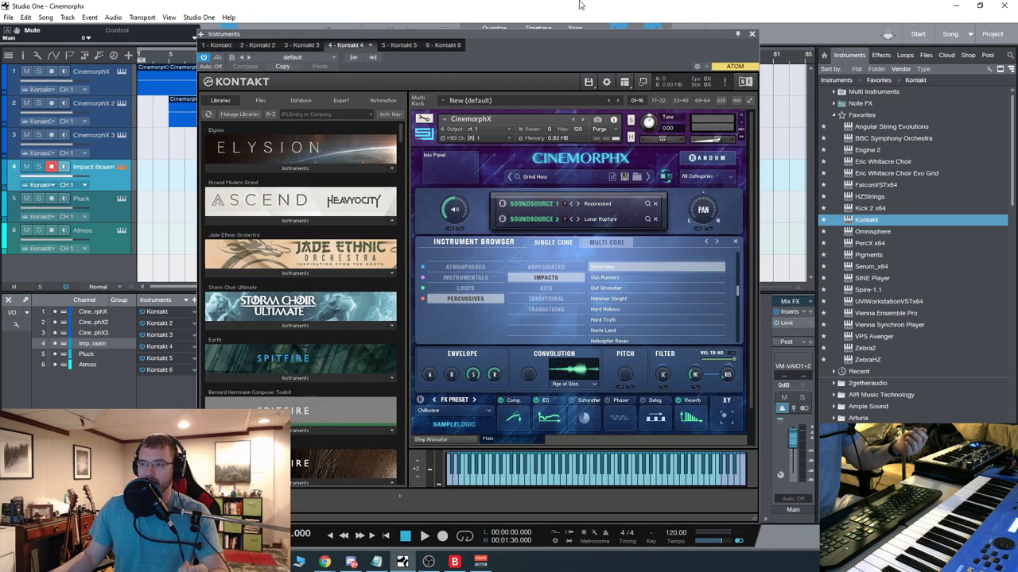
left_click_drag(552, 37, 532, 26)
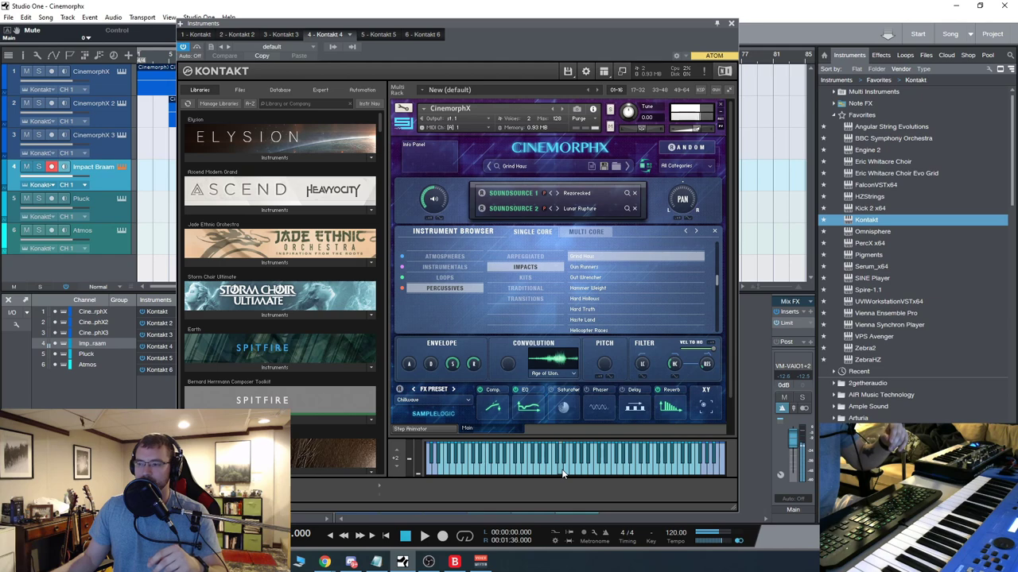
left_click(731, 22)
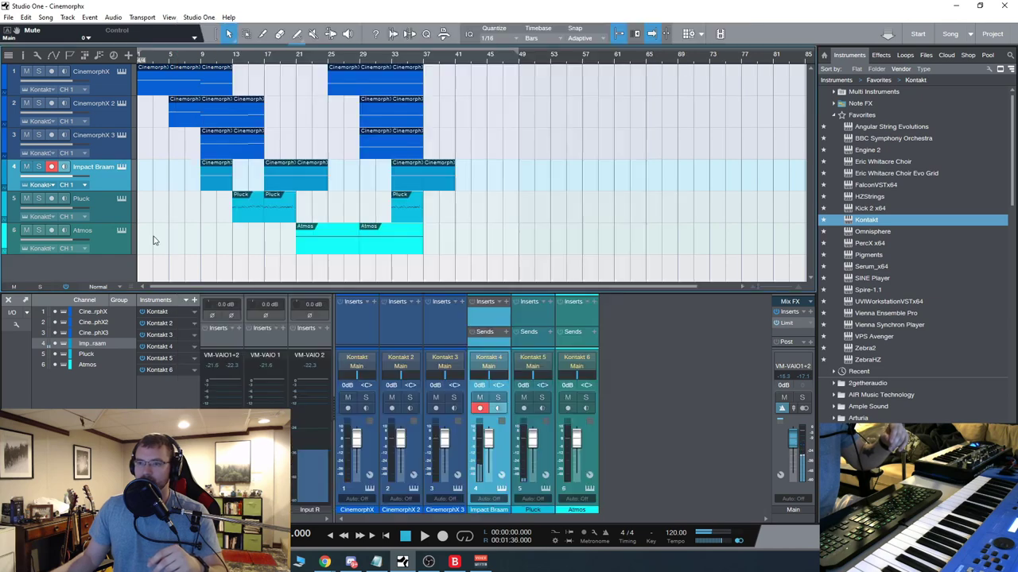
- Reopen the CinemorphX 3 track's instrument to audition its layered loops and close its window
left_click(104, 149)
left_click(121, 135)
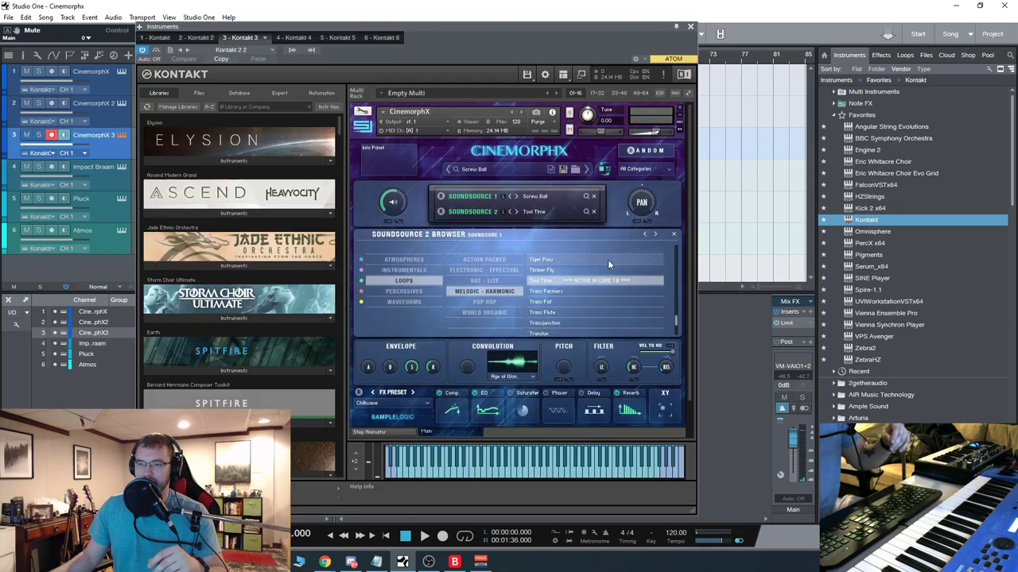
left_click(690, 26)
- Open the Pluck track's instrument to audition the Day Dreaming patch and close its window
left_click(96, 199)
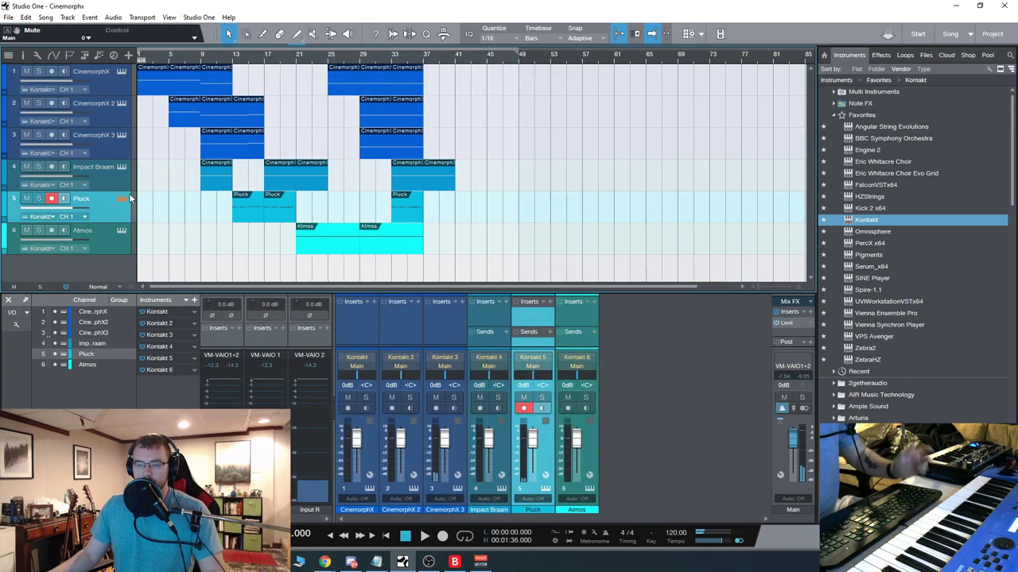
left_click(121, 198)
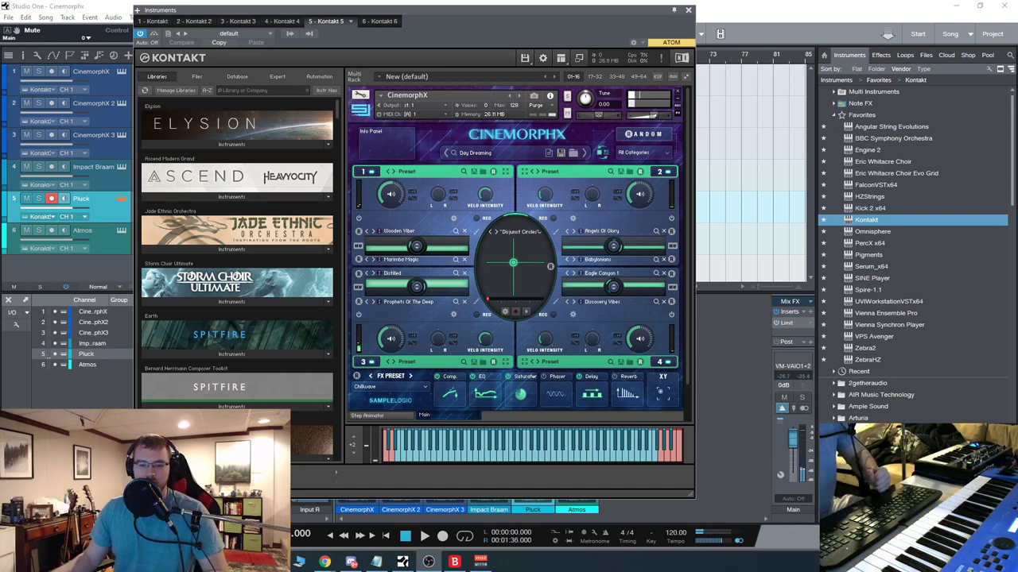
left_click(688, 11)
- Open the Atmos track's instrument with the Space Station Alpha patch and reposition its window
left_click(124, 243)
left_click(121, 229)
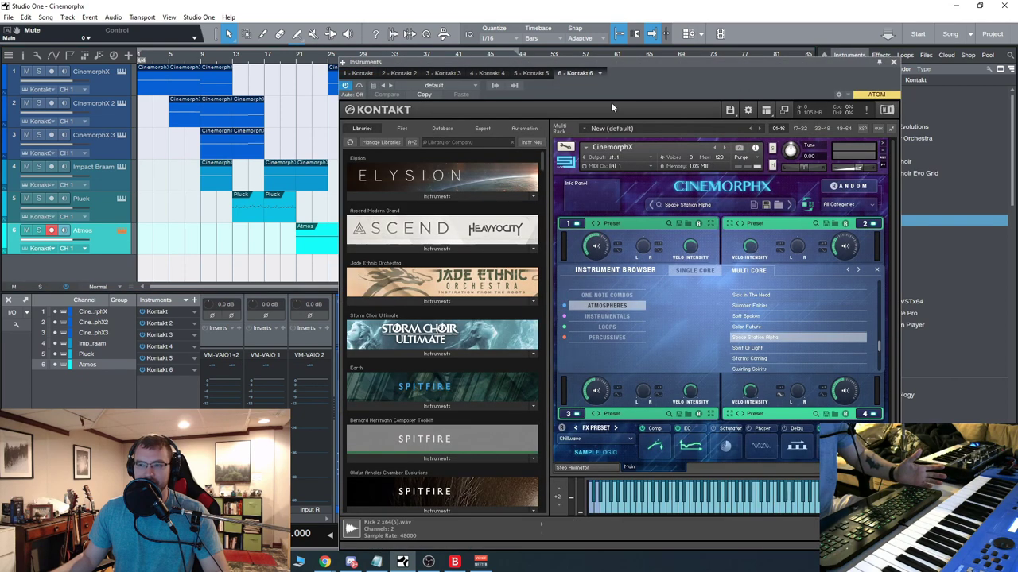
left_click_drag(665, 61, 518, 34)
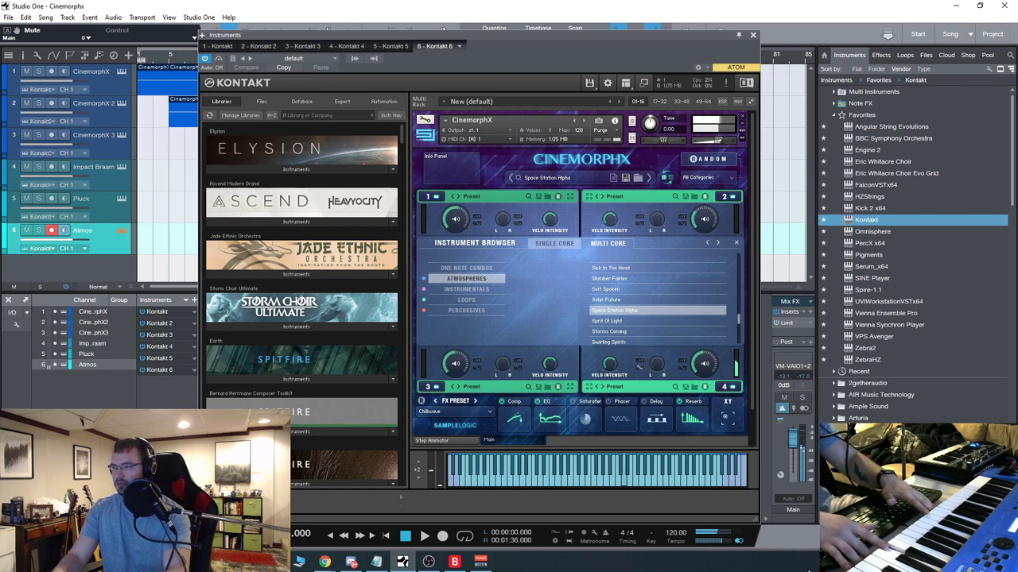
- Morph the Atmos cores on the XY pad to X 100, Y 100 and back near its centre, and play the pad's Disjunct Circle animation
left_click(737, 243)
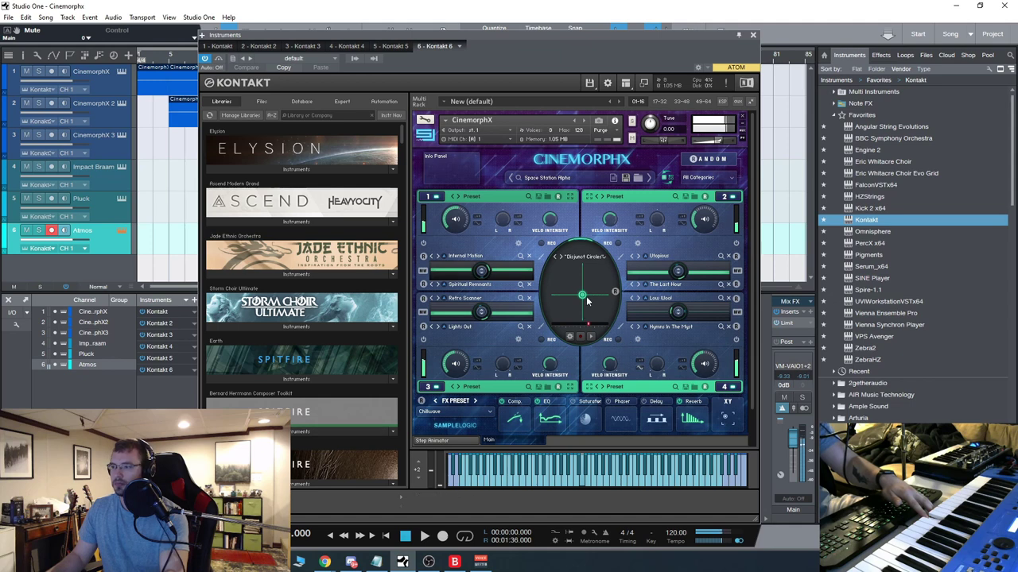
left_click_drag(582, 295, 615, 252)
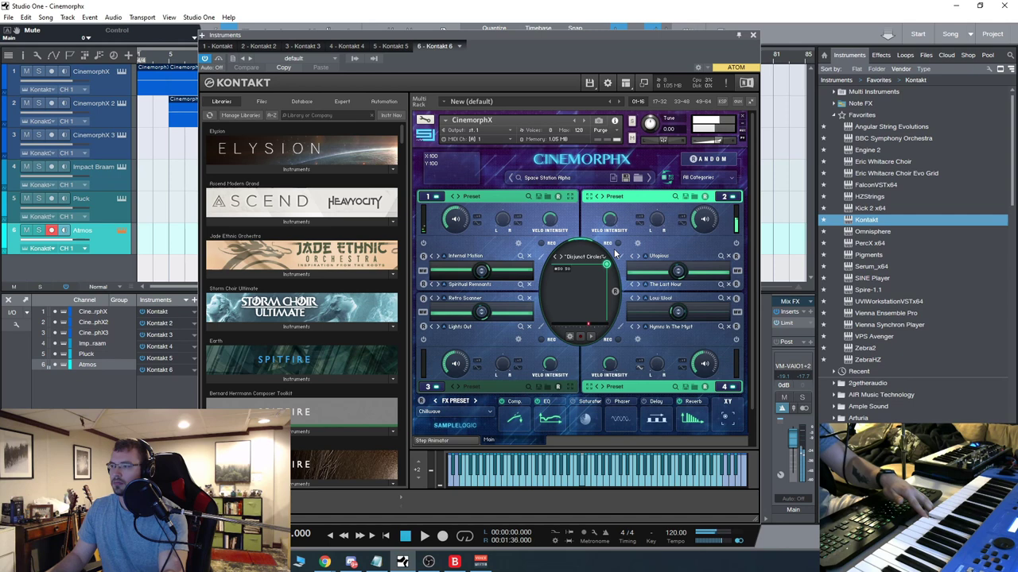
left_click_drag(615, 259, 578, 292)
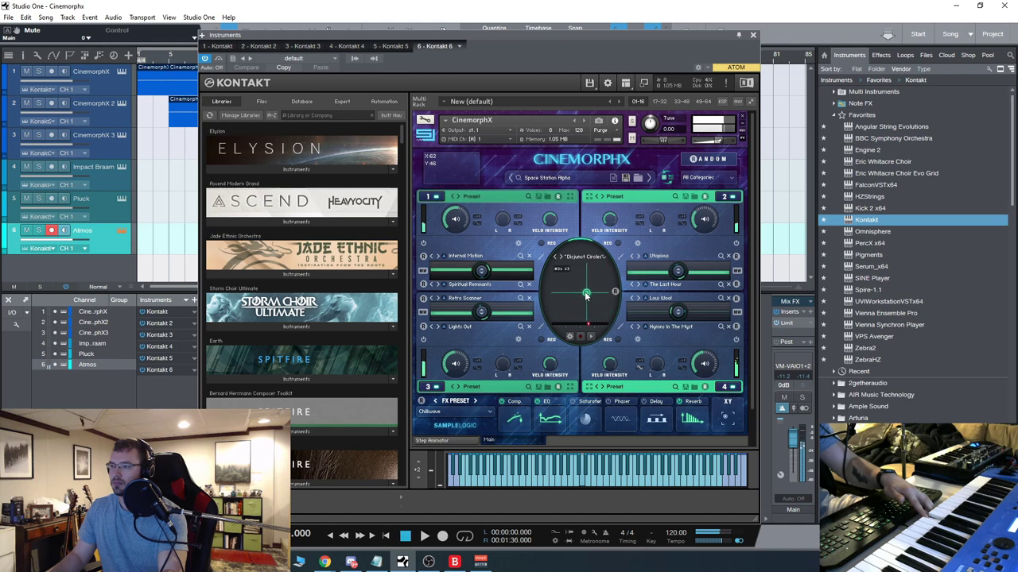
left_click(590, 336)
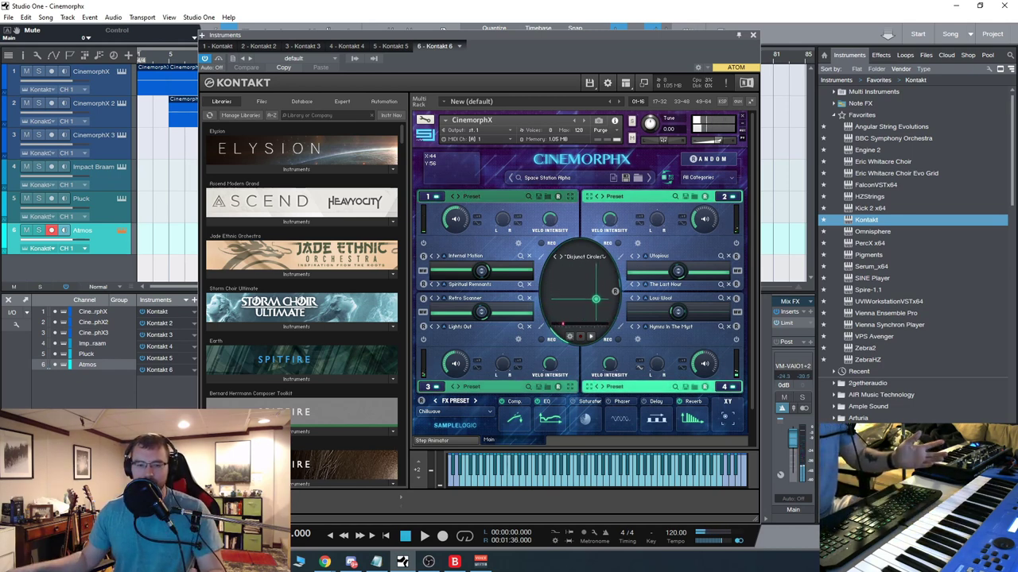
left_click(754, 35)
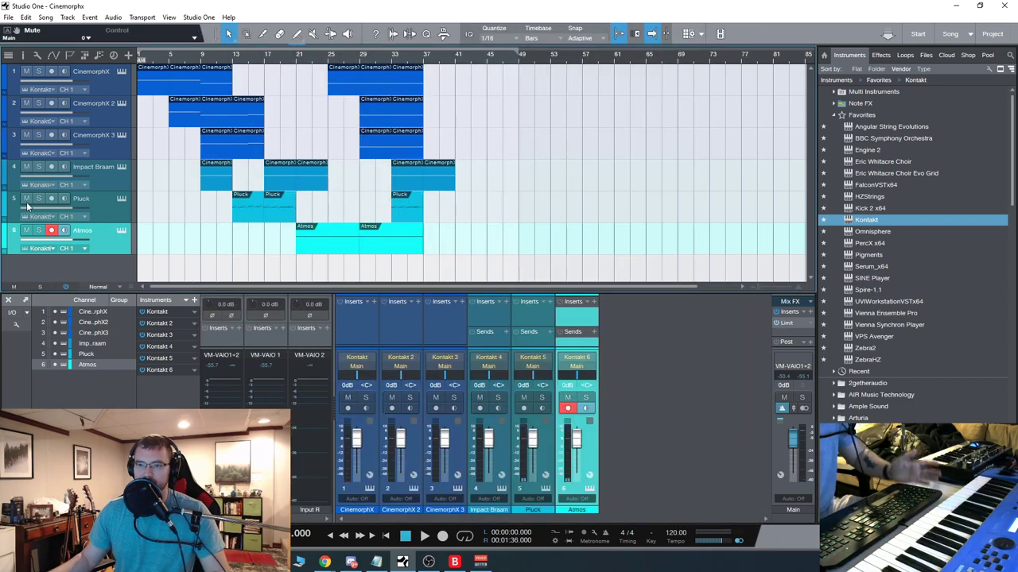
- Open the Pluck track's instrument again and reposition its window
left_click(116, 207)
left_click(121, 201)
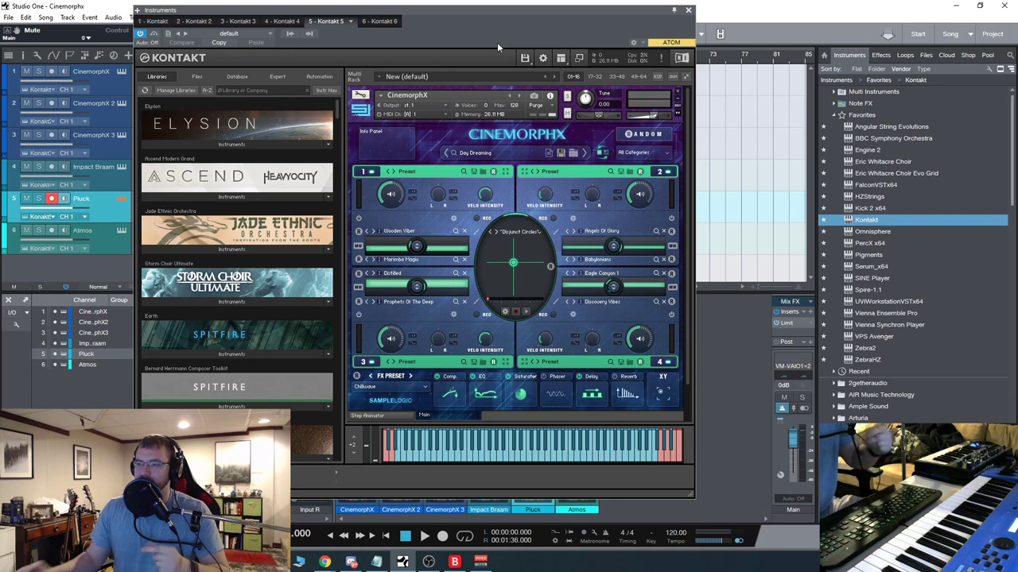
mouse_move(502, 22)
left_mouse_down()
mouse_move(491, 22)
mouse_move(514, 27)
left_mouse_up()
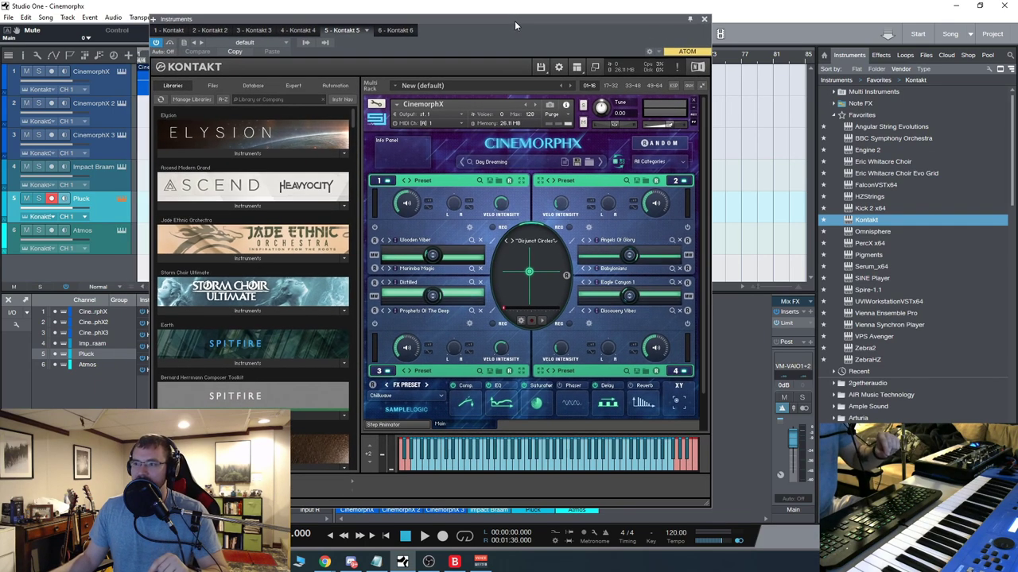
- Search the Kontakt libraries for "cinem"
left_click(278, 100)
type("he")
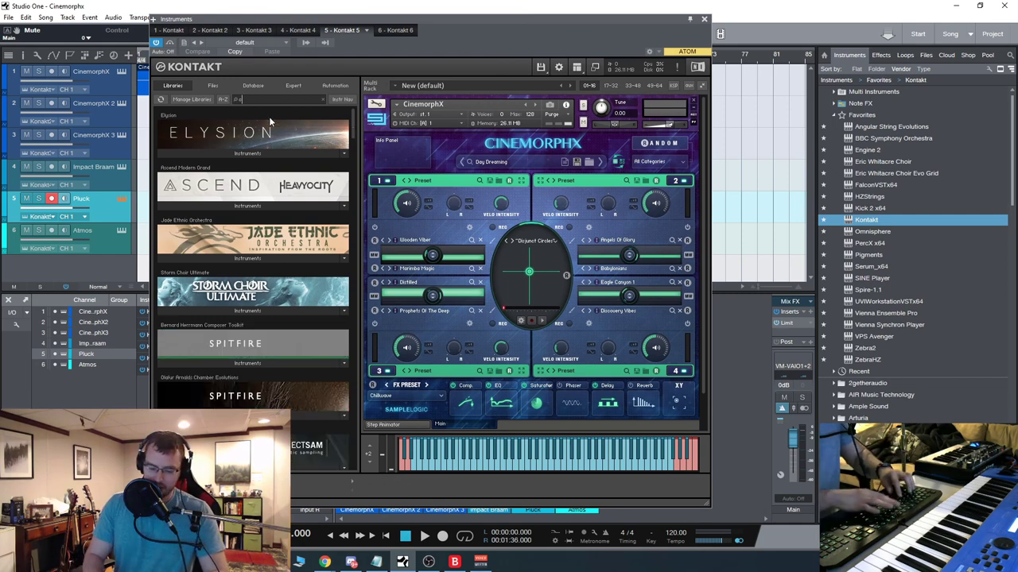
type("nem")
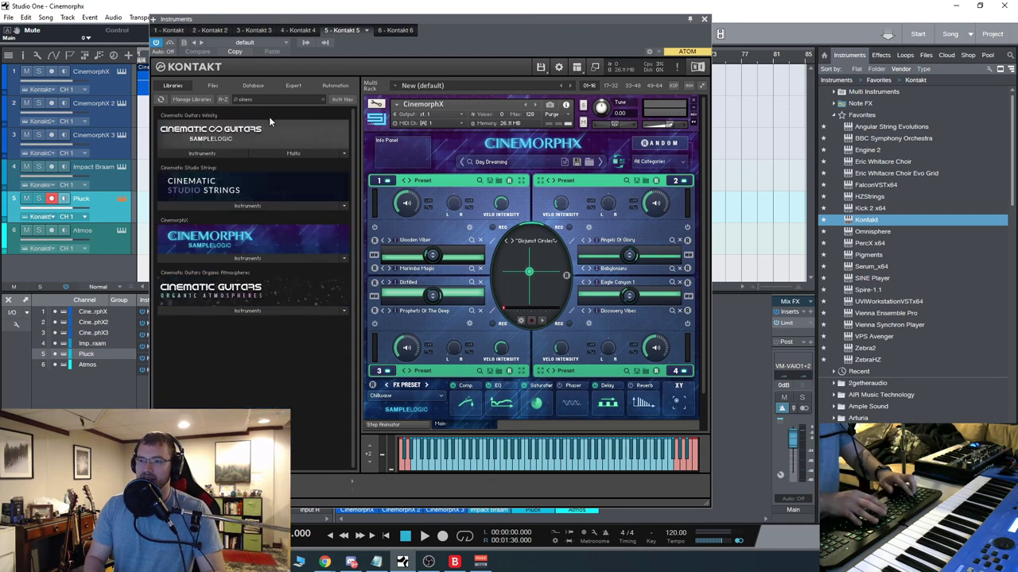